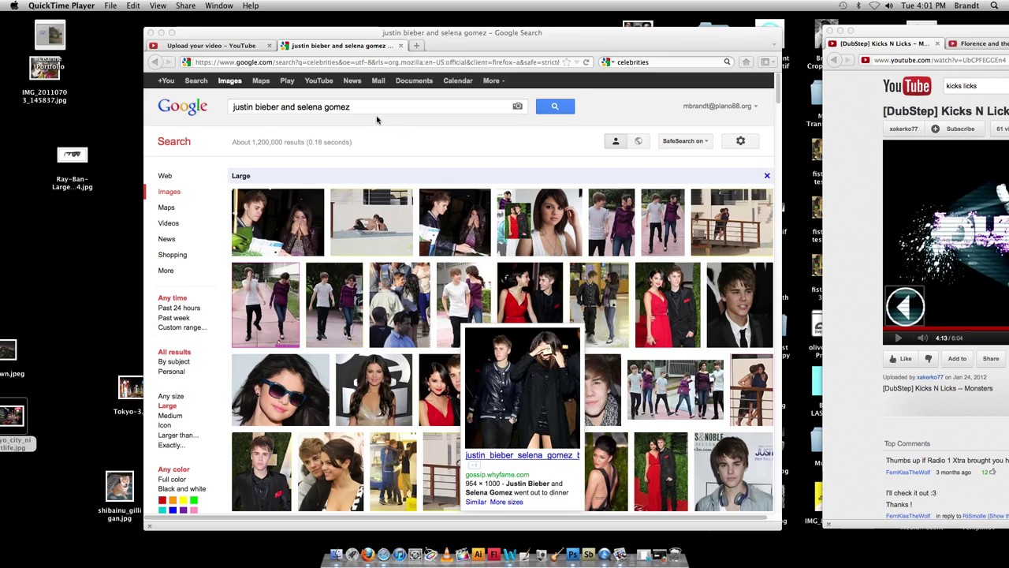
# - Switch to Finder and open the FaceSwaps folder inside Digital Media on the Desktop
pyautogui.click(336, 554)
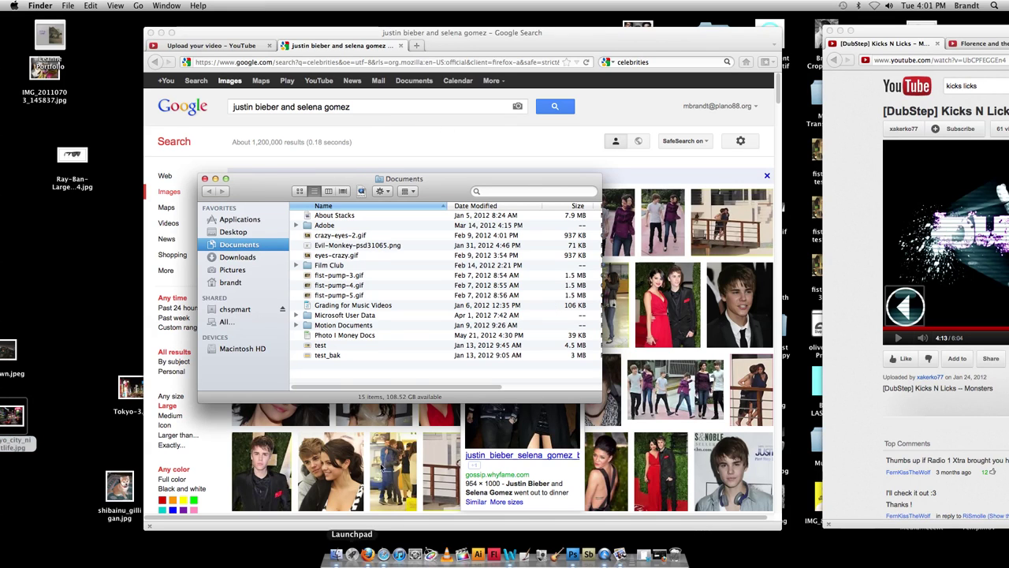
pyautogui.click(249, 234)
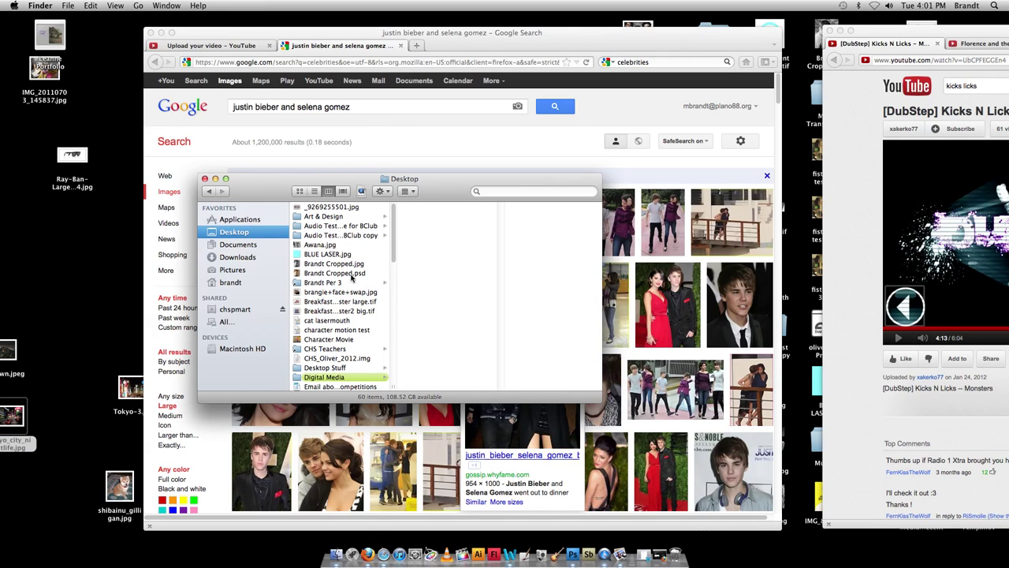
pyautogui.click(345, 379)
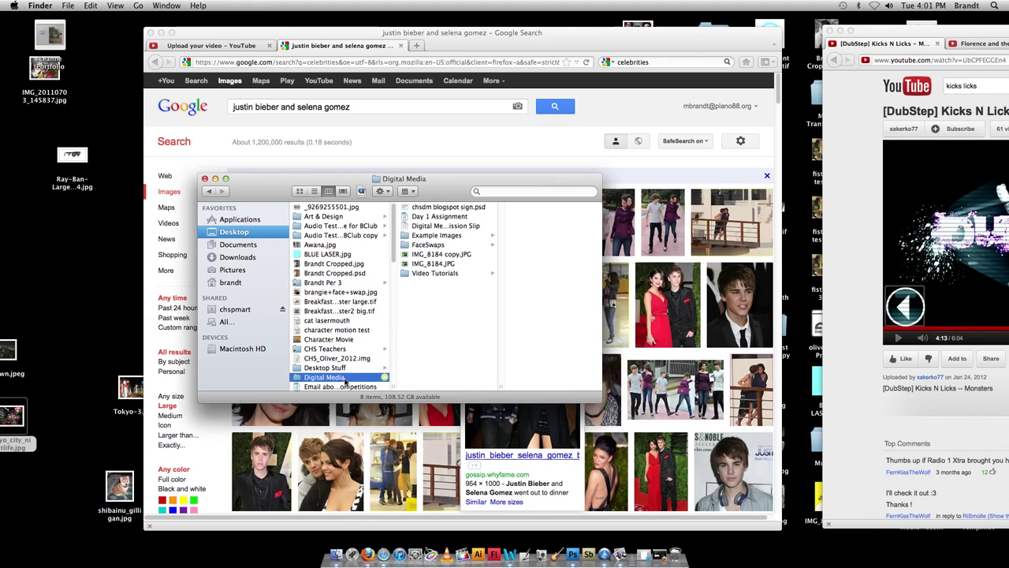
pyautogui.click(438, 247)
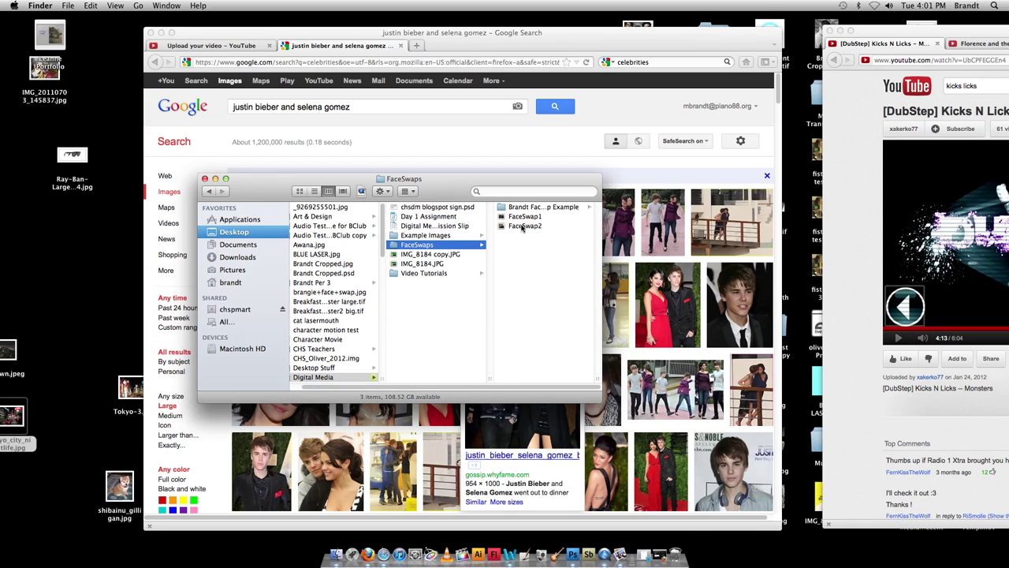
# - Preview the FaceSwap1 and FaceSwap2 example images, and close the folder window
pyautogui.click(524, 217)
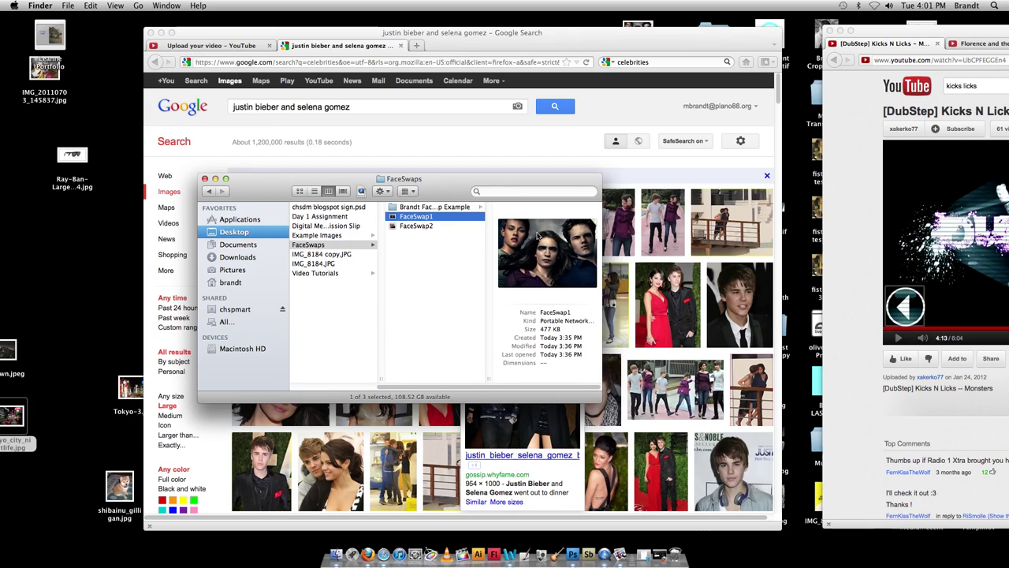
pyautogui.press('space')
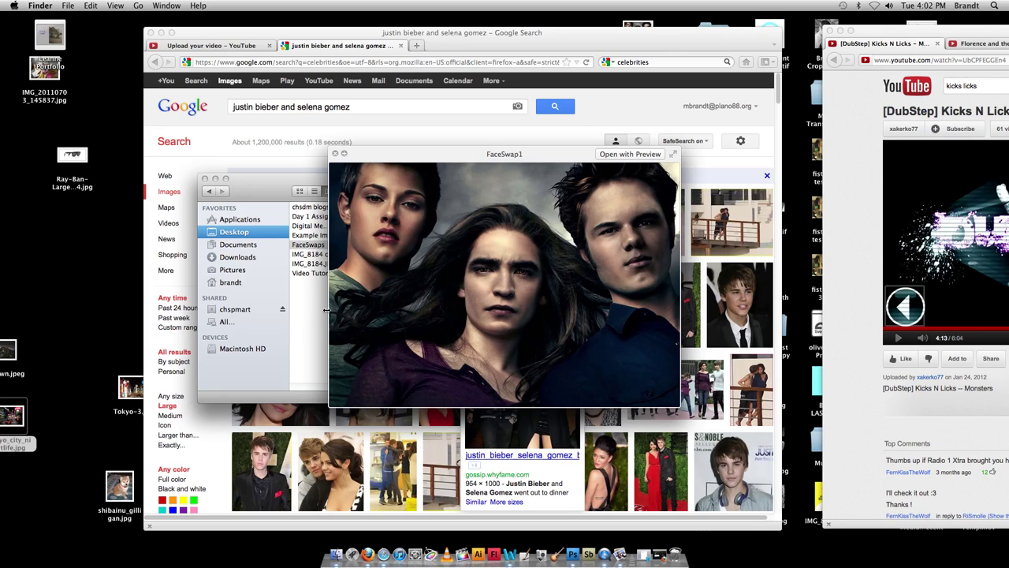
pyautogui.press('space')
pyautogui.press('Down')
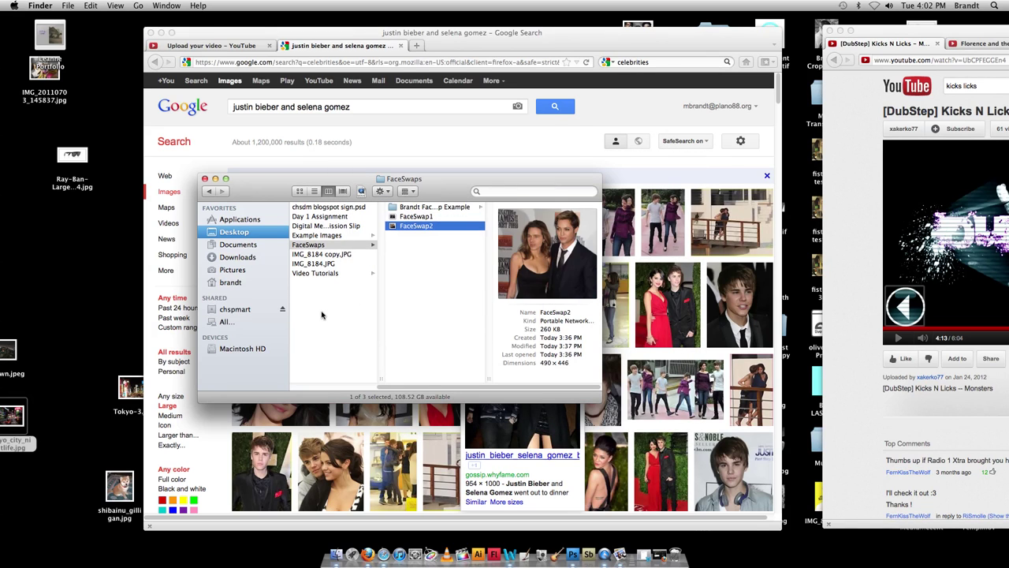
pyautogui.press('space')
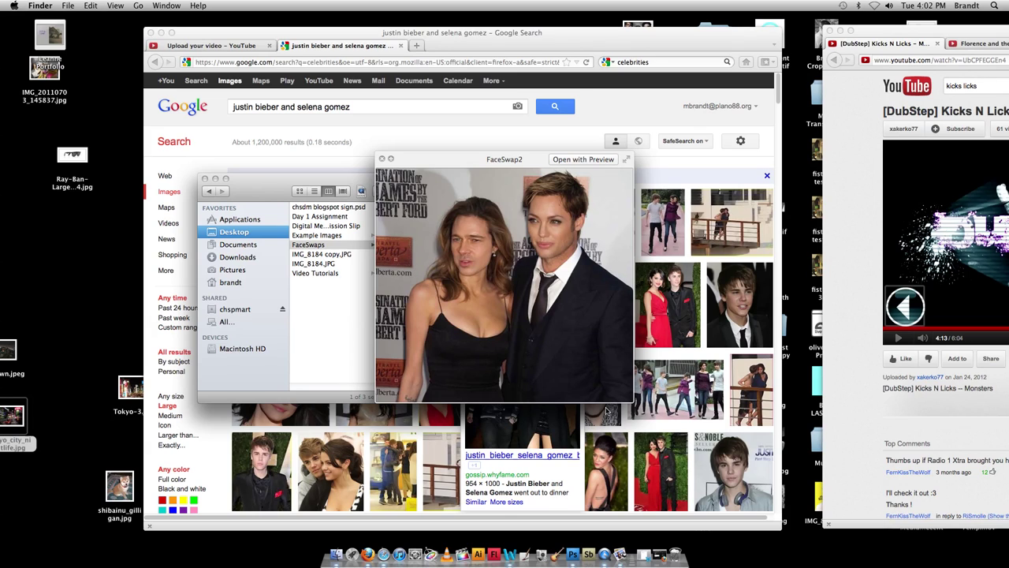
pyautogui.press('Up')
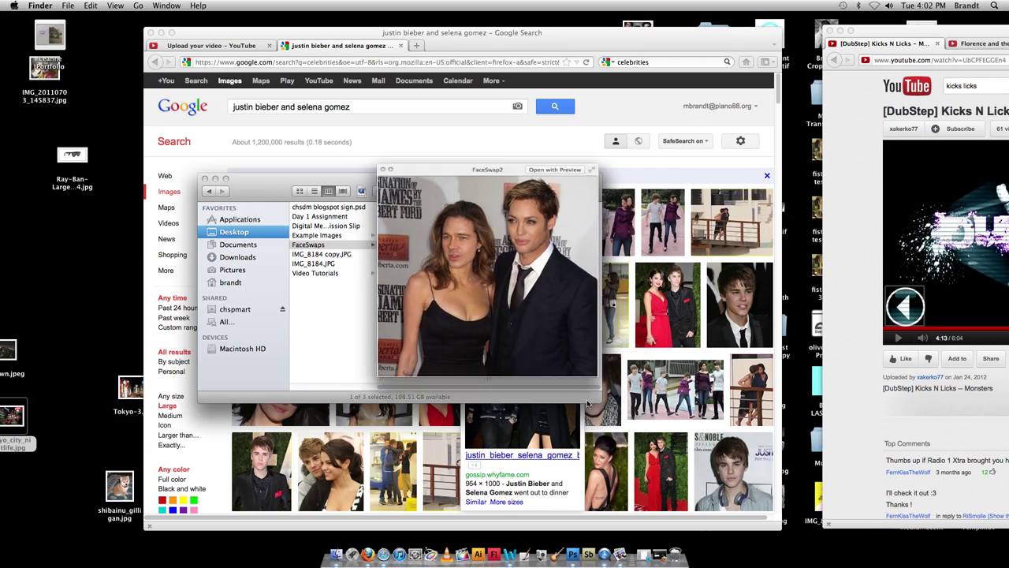
pyautogui.press('space')
pyautogui.click(441, 270)
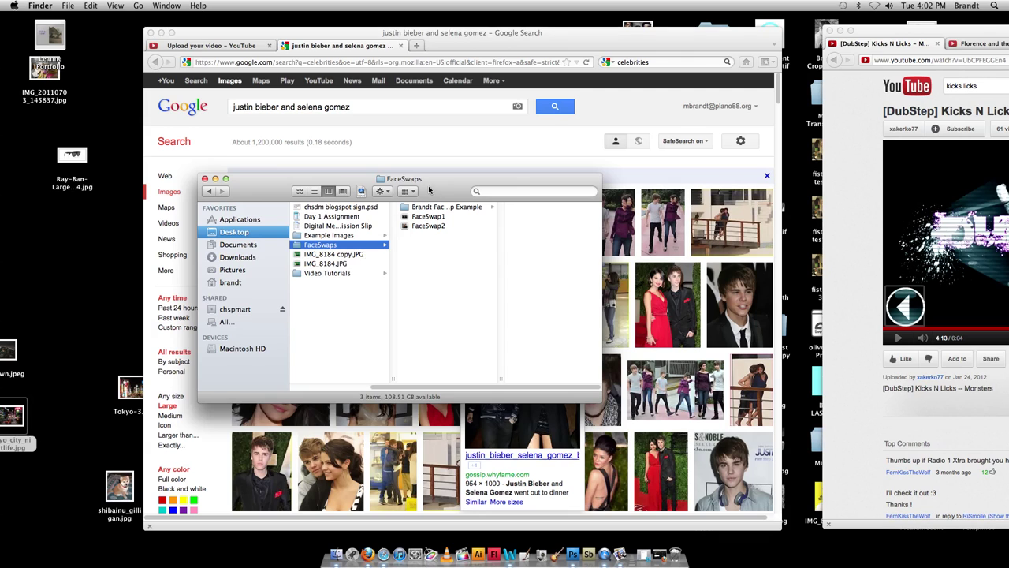
pyautogui.moveTo(432, 196); pyautogui.dragTo(438, 227)
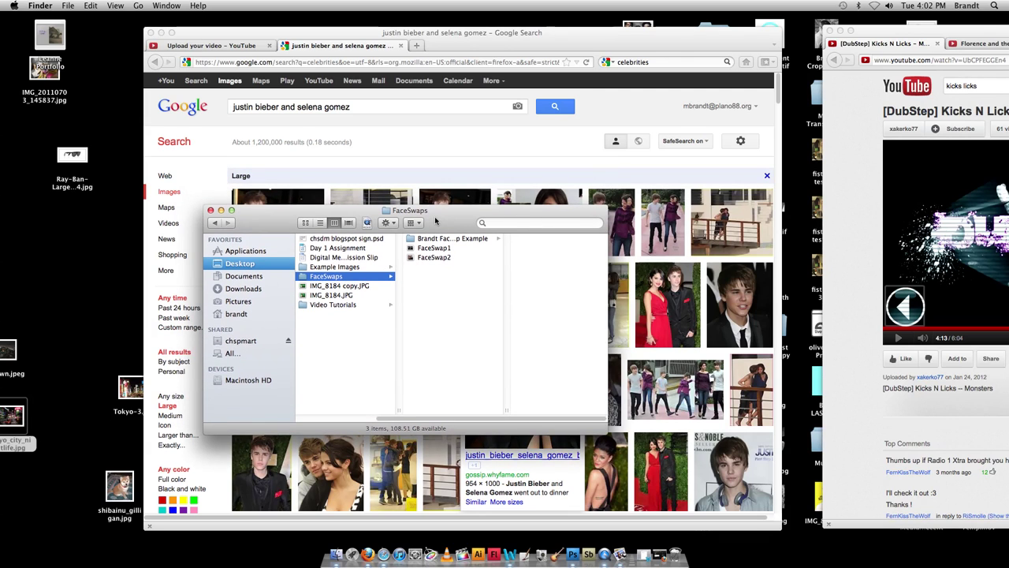
pyautogui.click(211, 211)
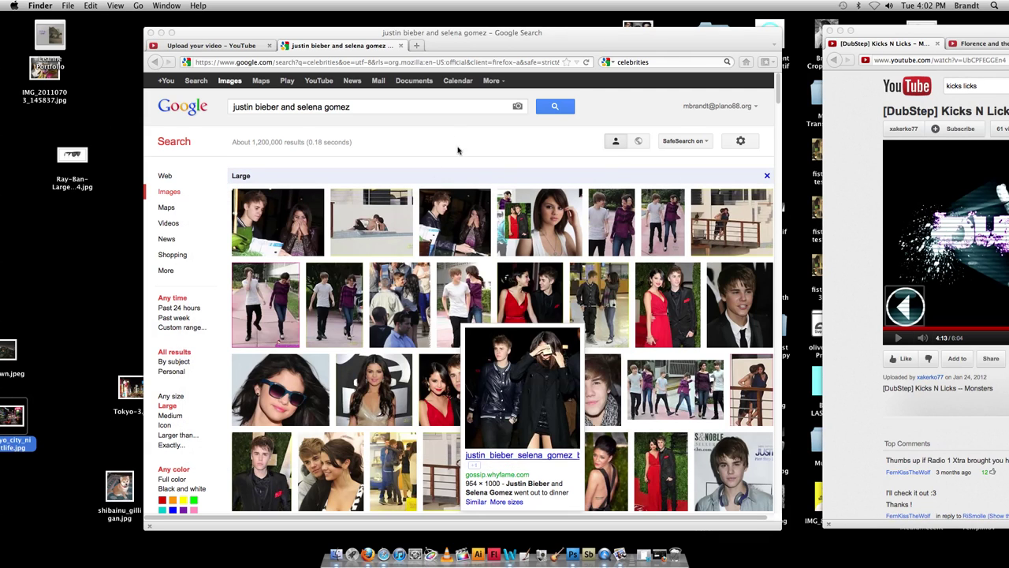
# - Switch to Firefox and compare the large Justin Bieber and Selena Gomez photos for face visibility, pose and pixel size
pyautogui.click(442, 142)
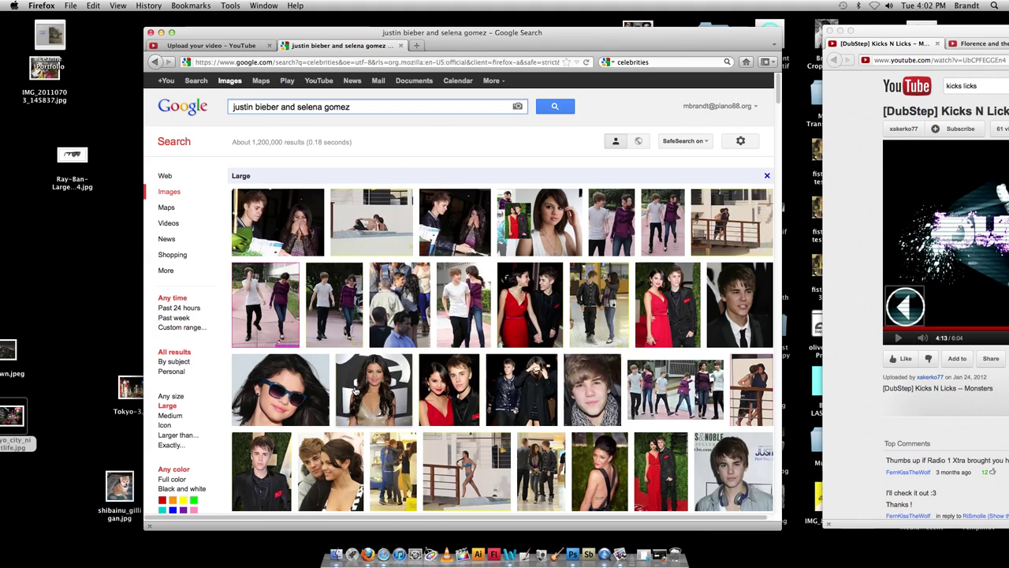
pyautogui.moveTo(365, 384)
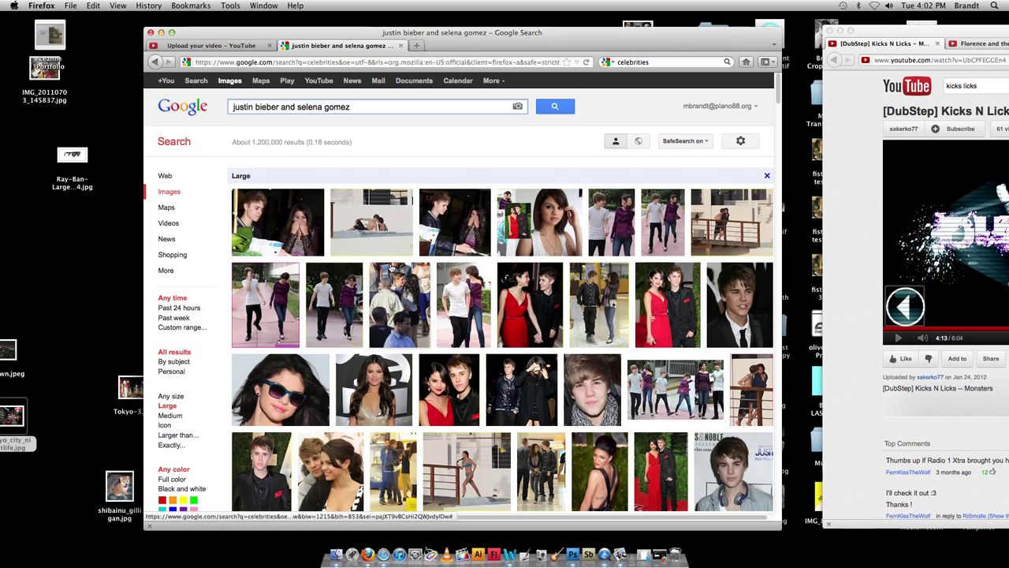
pyautogui.moveTo(453, 406)
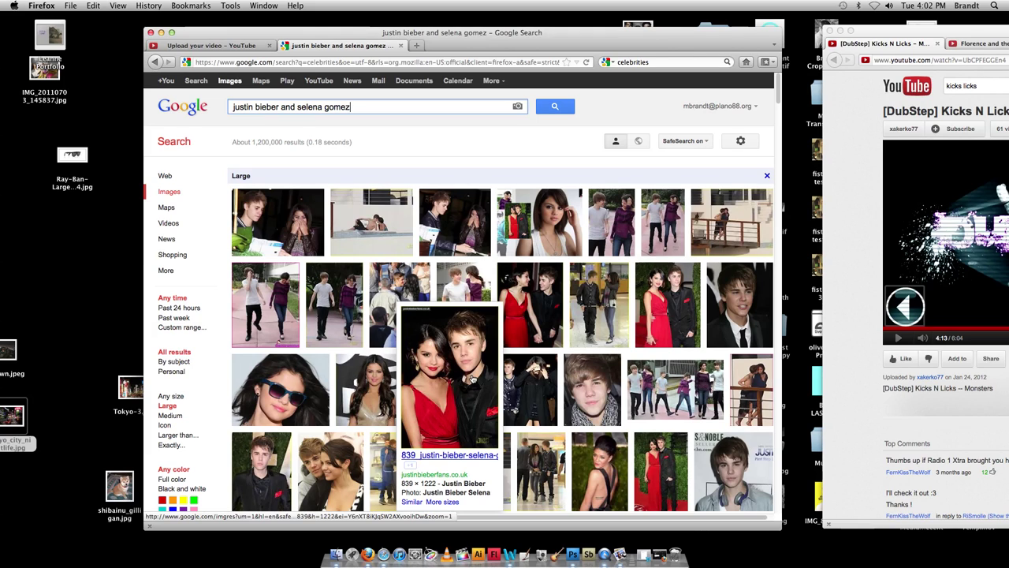
pyautogui.click(226, 82)
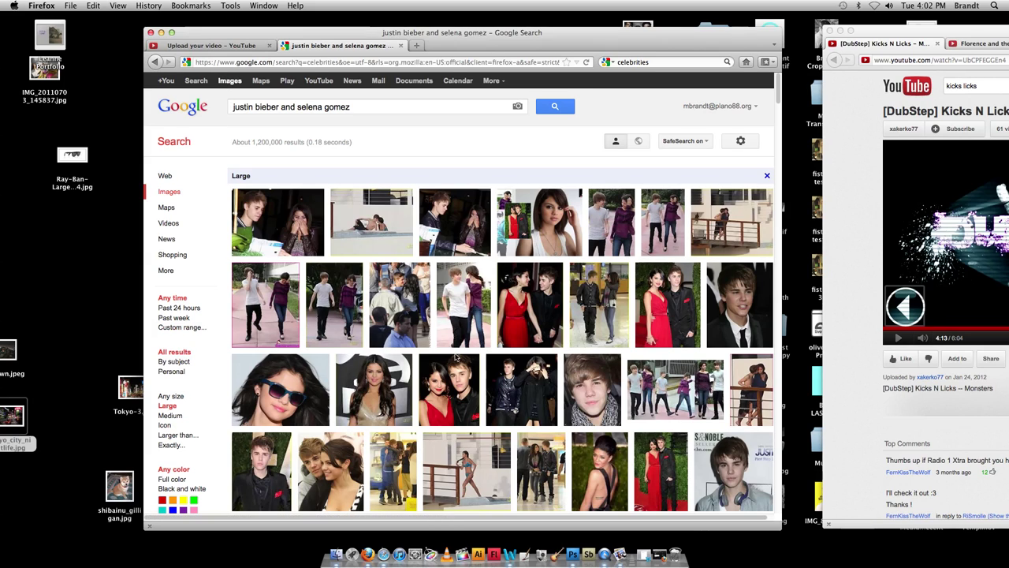
pyautogui.moveTo(445, 384)
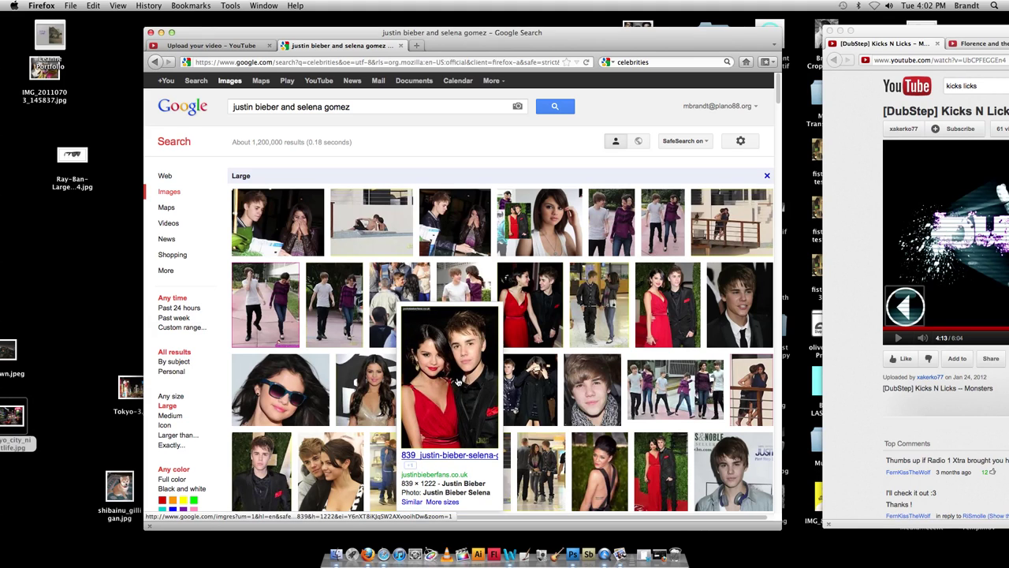
pyautogui.moveTo(522, 324)
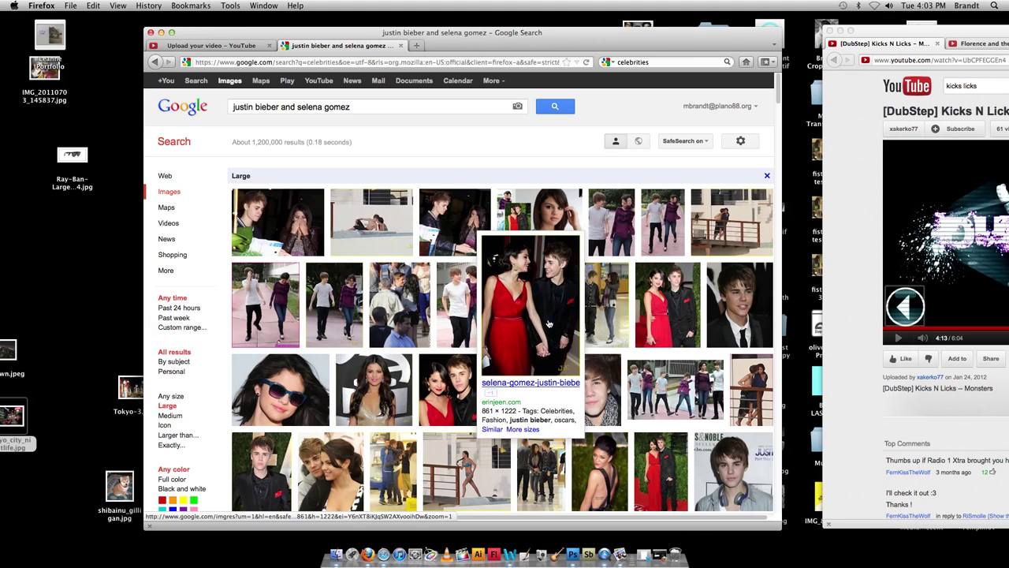
pyautogui.moveTo(457, 231)
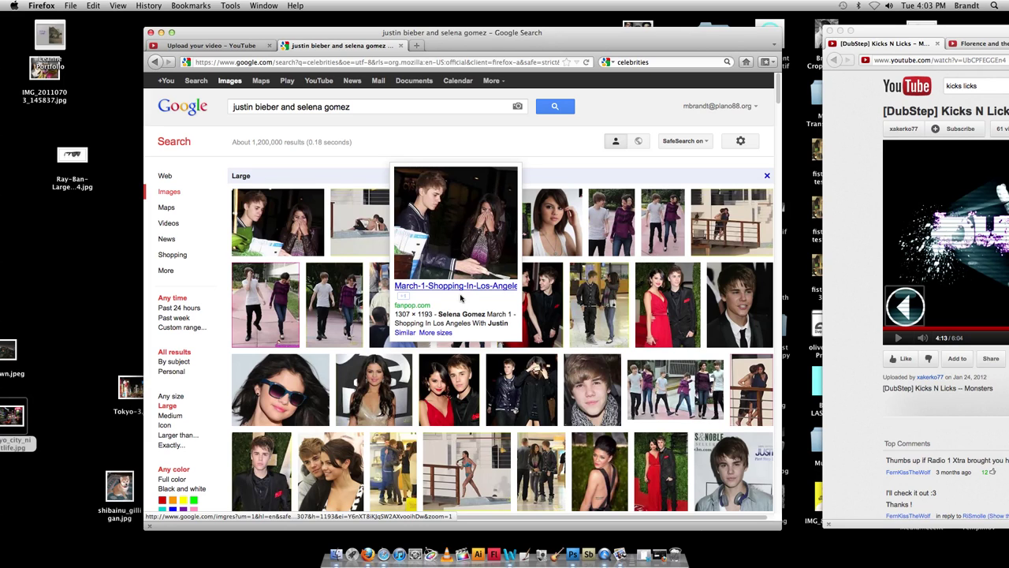
pyautogui.moveTo(524, 398)
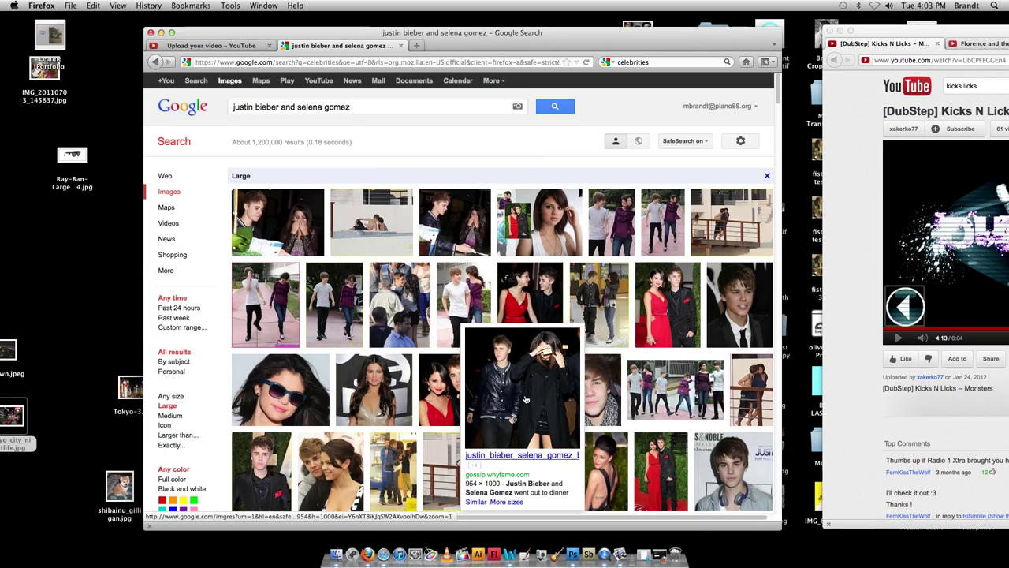
pyautogui.moveTo(535, 304)
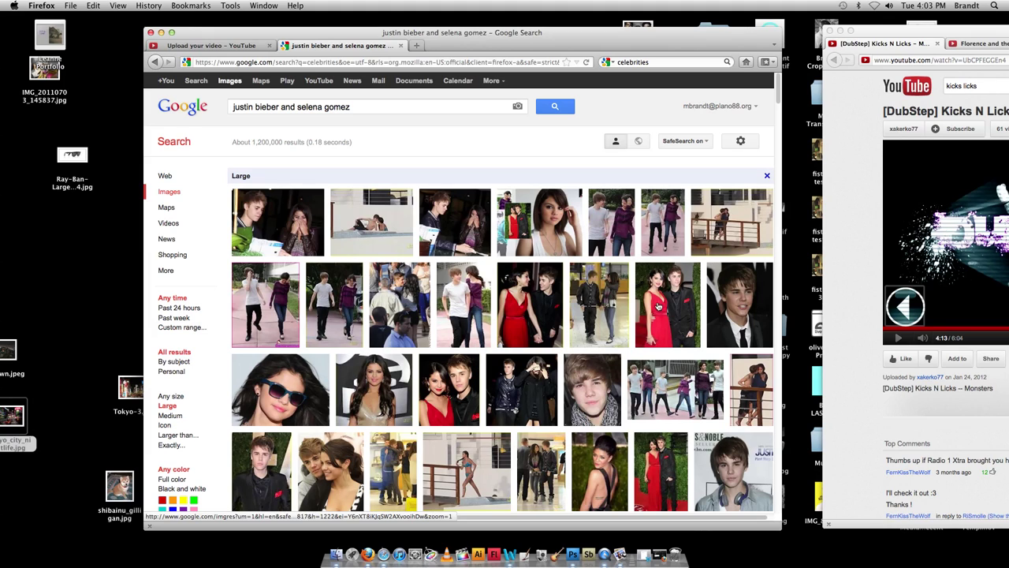
pyautogui.moveTo(662, 301)
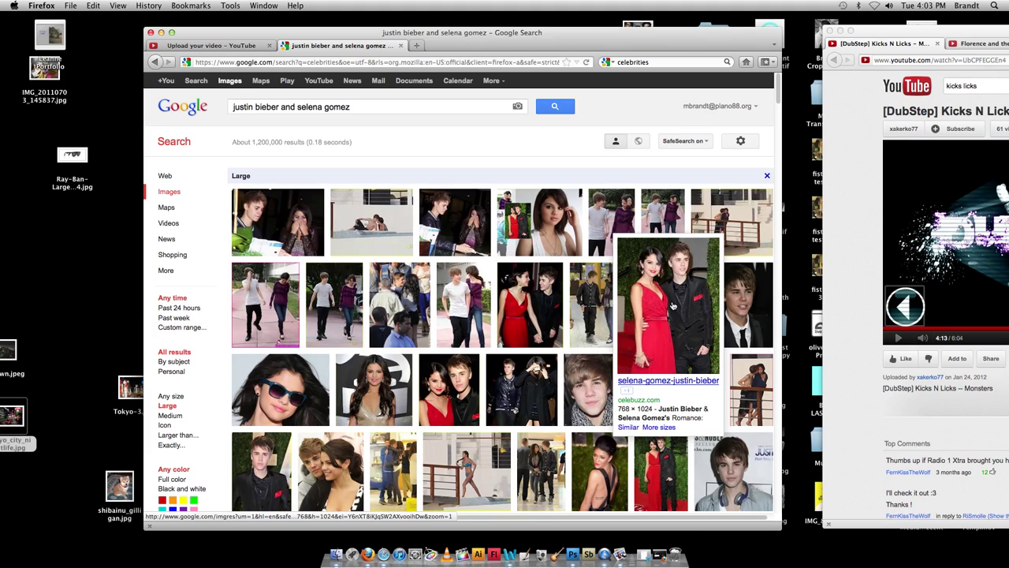
pyautogui.moveTo(445, 412)
# - Open the full-size 768 × 1024 celebuzz.com photo of the couple with the red dress and black suit
pyautogui.click(681, 302)
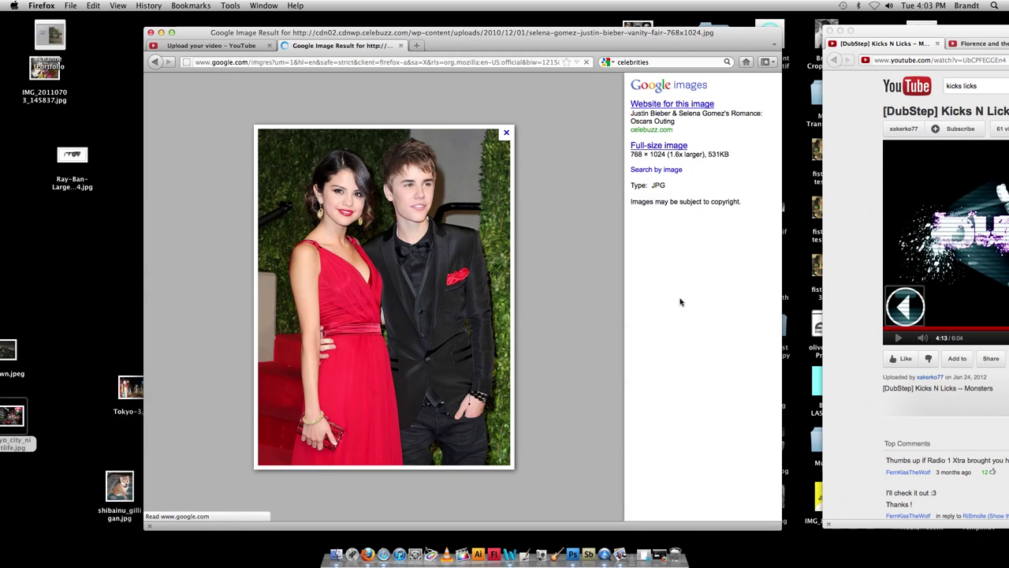
pyautogui.click(650, 150)
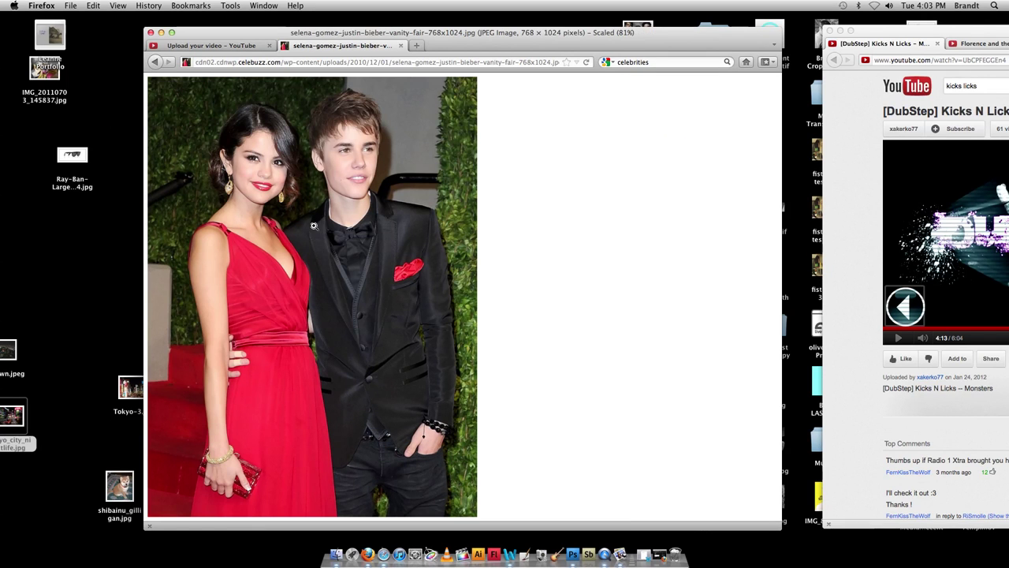
# - Try to copy the full-size photo straight onto the desktop, moving the browser window aside to make room
pyautogui.moveTo(314, 227); pyautogui.dragTo(119, 254)
pyautogui.moveTo(294, 32); pyautogui.dragTo(395, 34)
pyautogui.moveTo(334, 200); pyautogui.dragTo(74, 265)
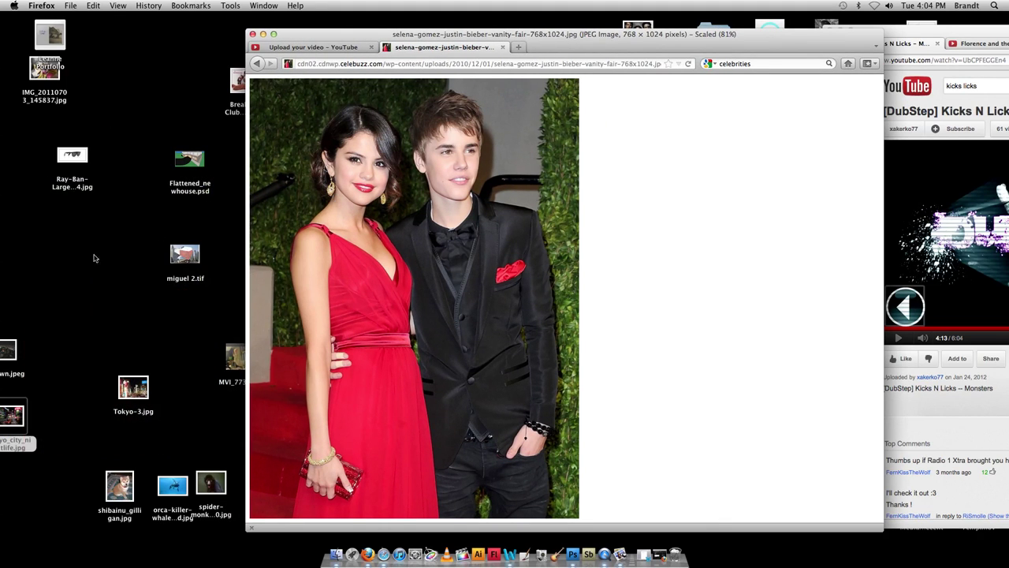
# - Save the full-size photo to the Desktop as "bieber gomez" and select it in the download list
pyautogui.rightClick(373, 132)
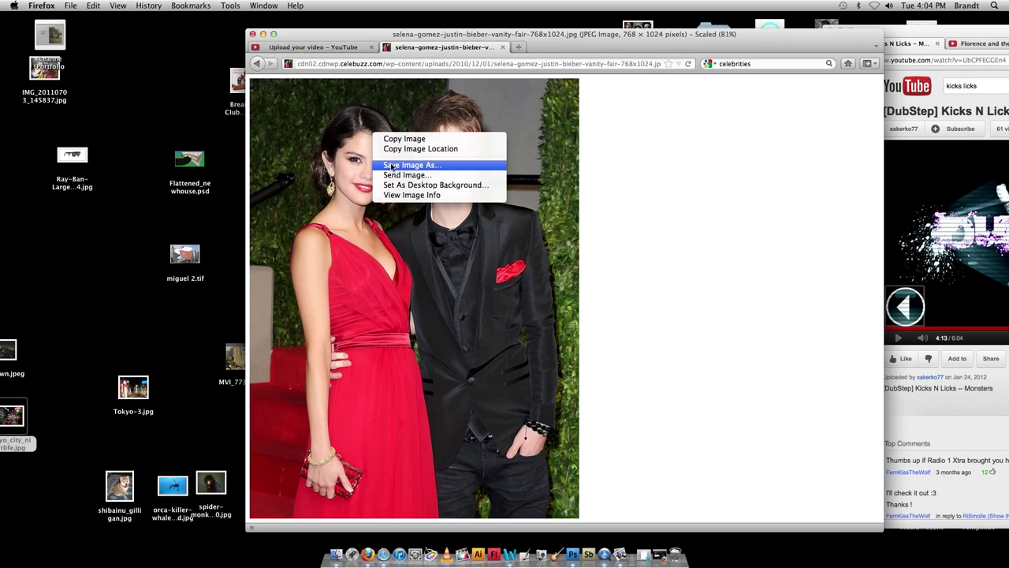
pyautogui.click(391, 166)
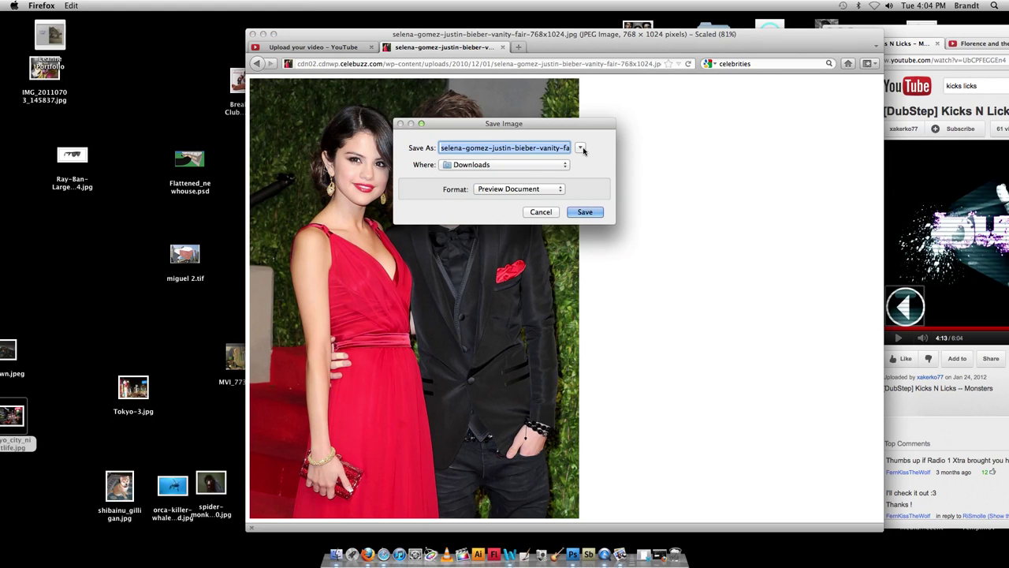
pyautogui.click(581, 148)
pyautogui.click(387, 214)
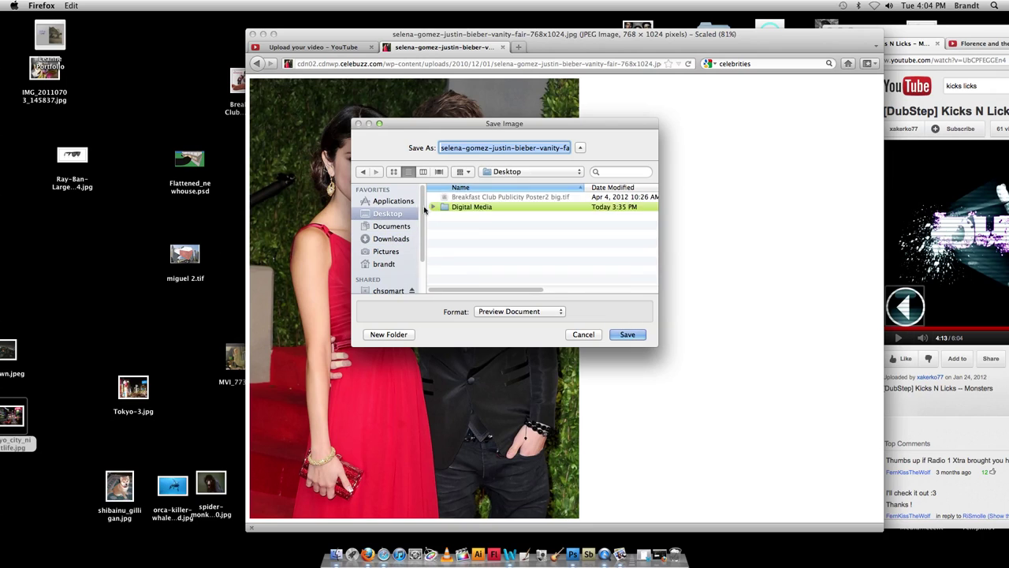
pyautogui.write('bieber ')
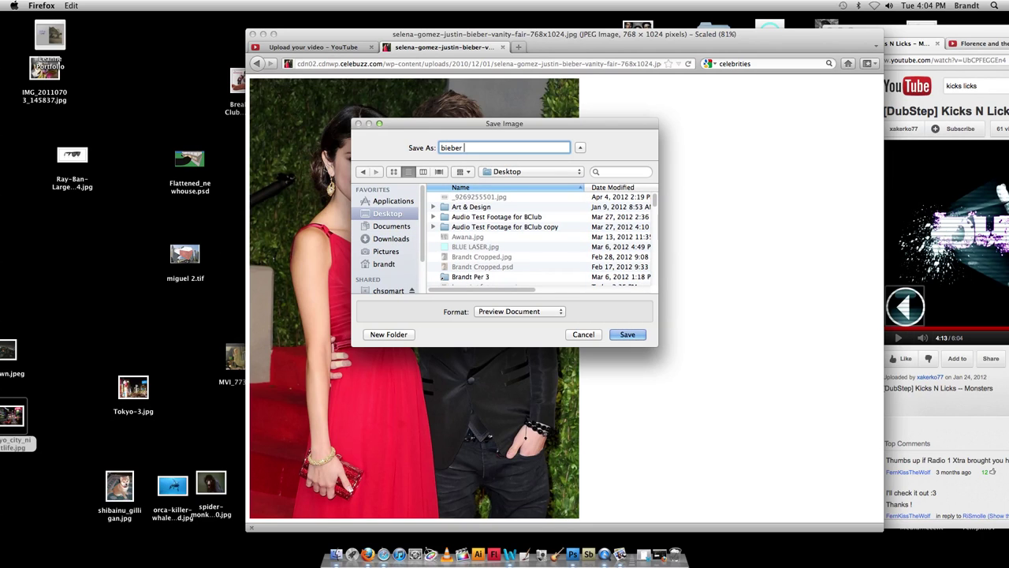
pyautogui.write('gomez')
pyautogui.press('Return')
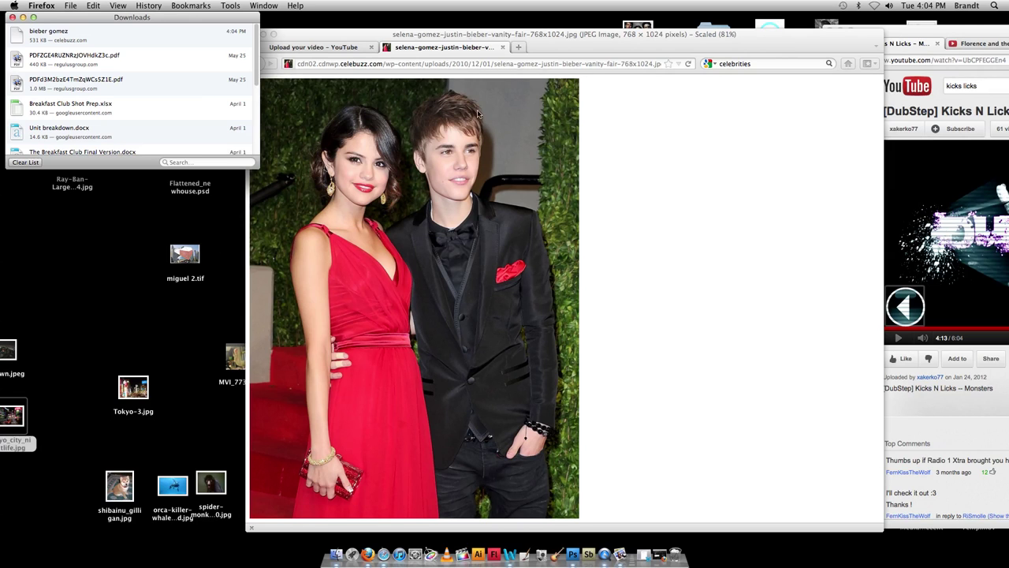
pyautogui.click(42, 38)
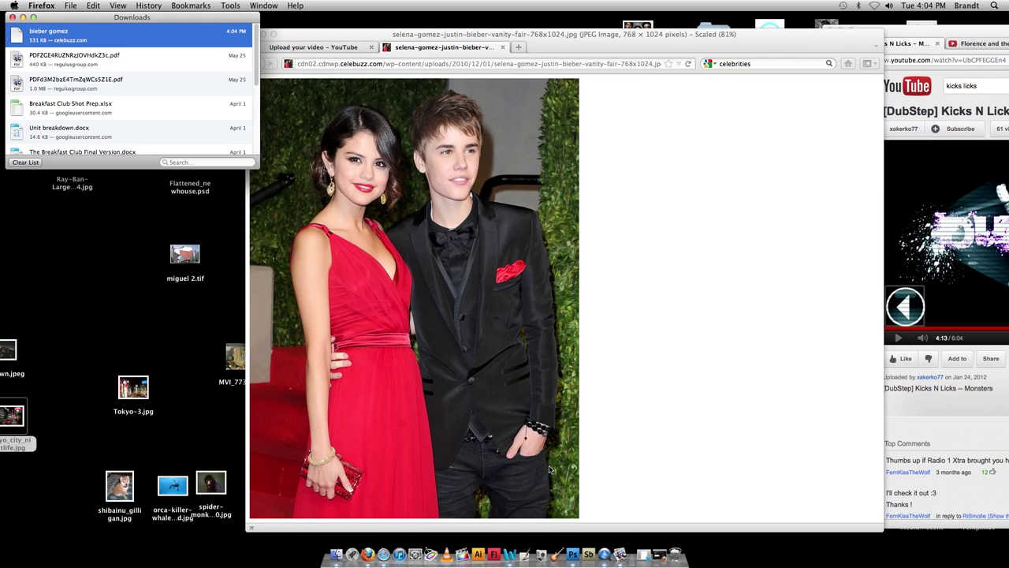
# - Switch to Photoshop, bring the selena-gomez-justin-bieber-vanity-fair-768x1024.jpg document to the front and activate the Move tool
pyautogui.click(574, 556)
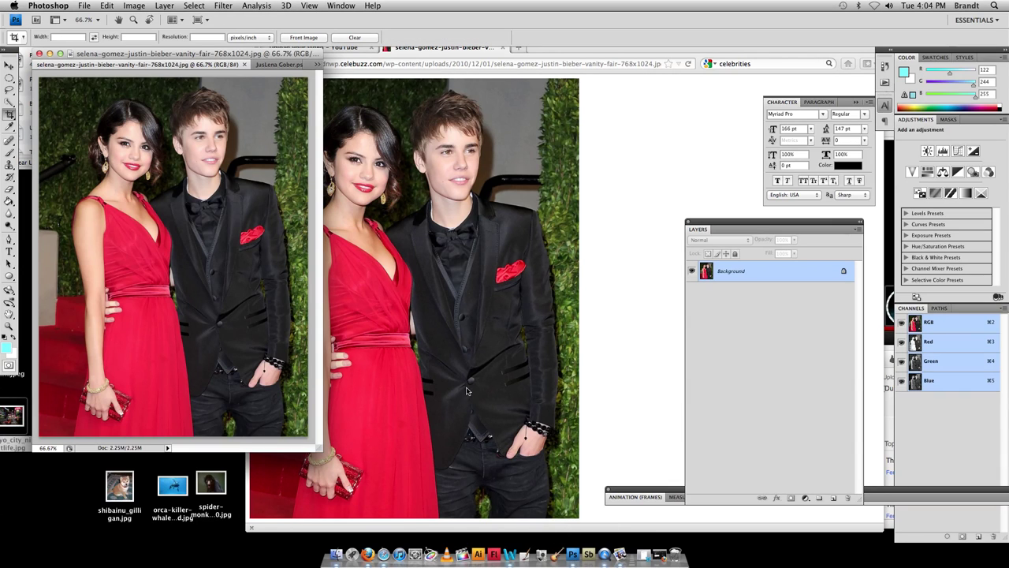
pyautogui.click(69, 74)
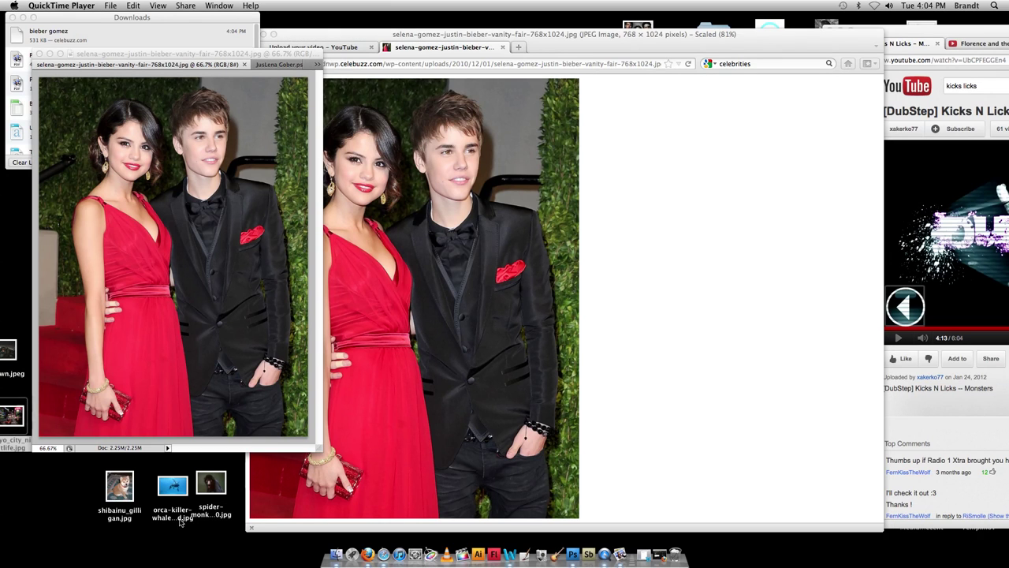
pyautogui.click(131, 53)
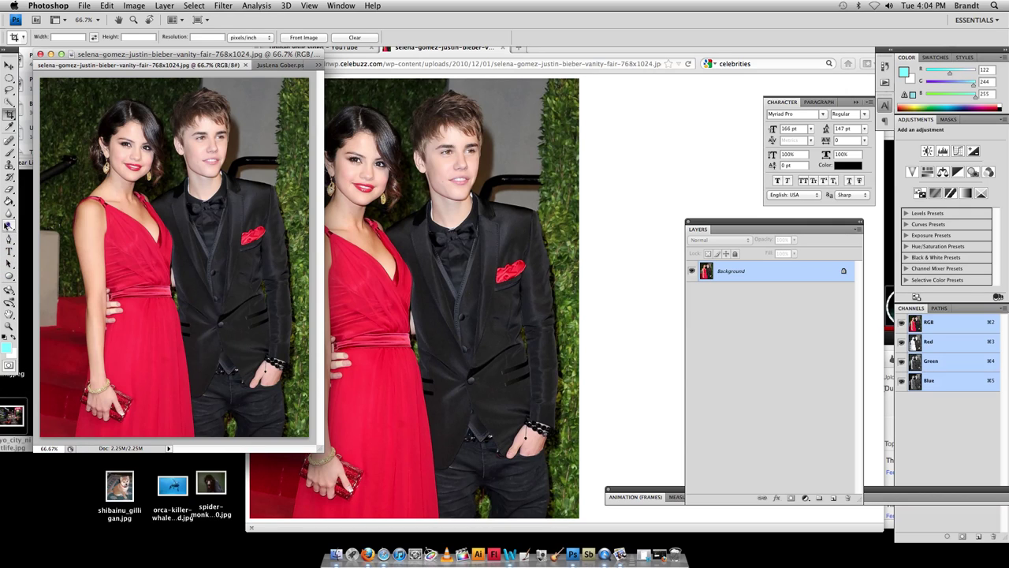
pyautogui.click(9, 65)
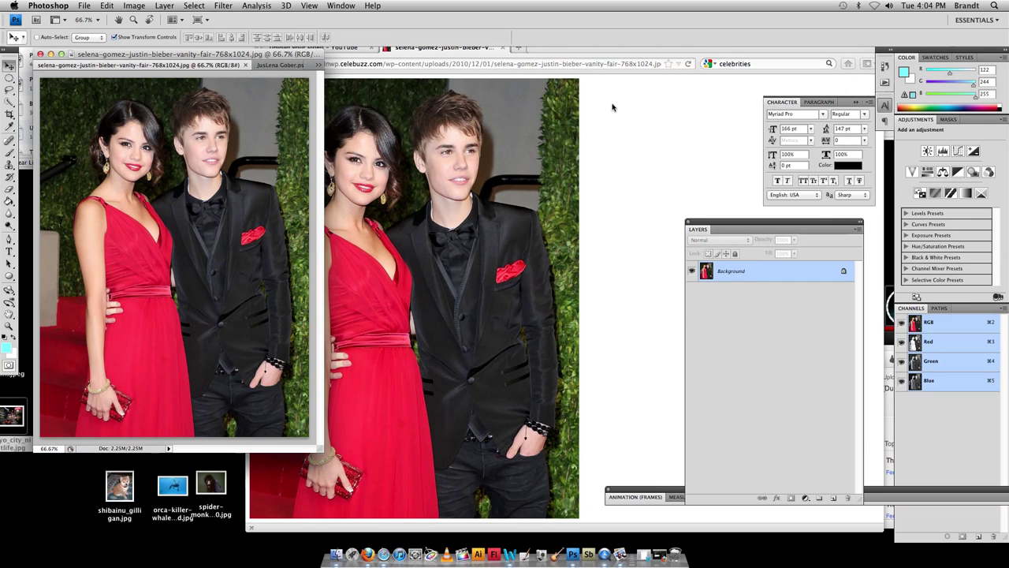
# - Hide the browser windows and duplicate the Background layer as "Background copy"
pyautogui.click(575, 102)
pyautogui.press('super+h')
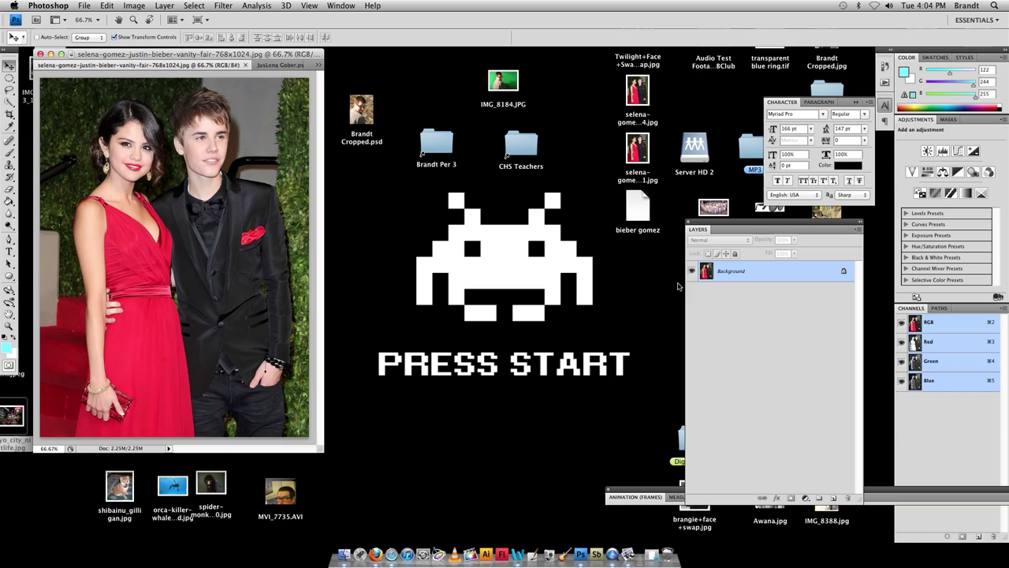
pyautogui.rightClick(742, 274)
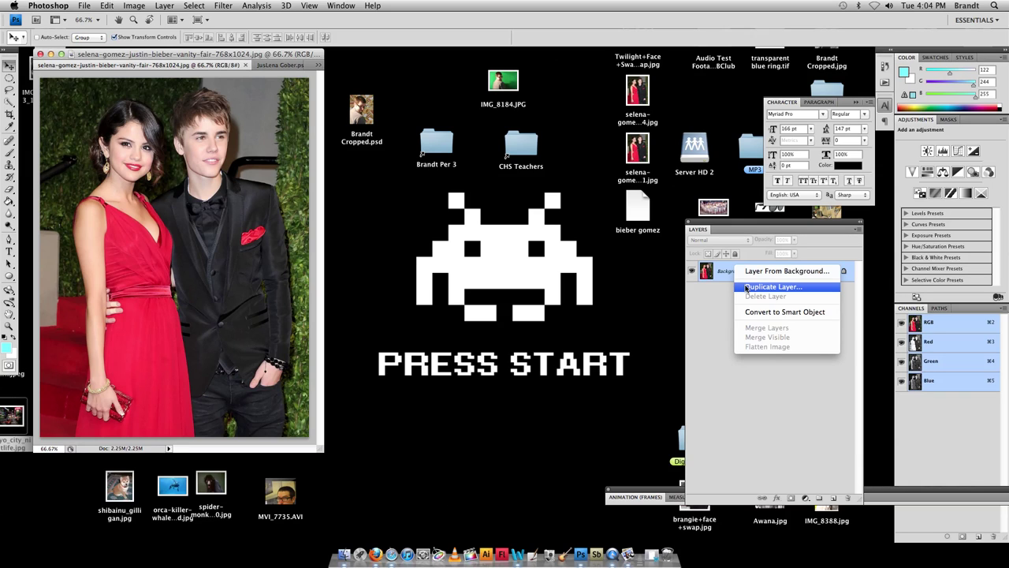
pyautogui.click(773, 287)
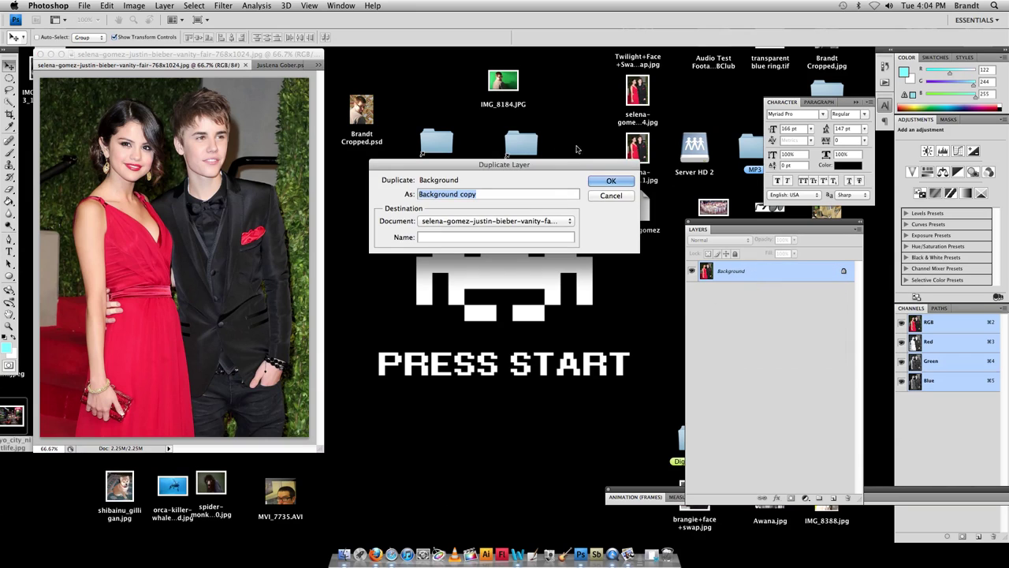
pyautogui.click(605, 181)
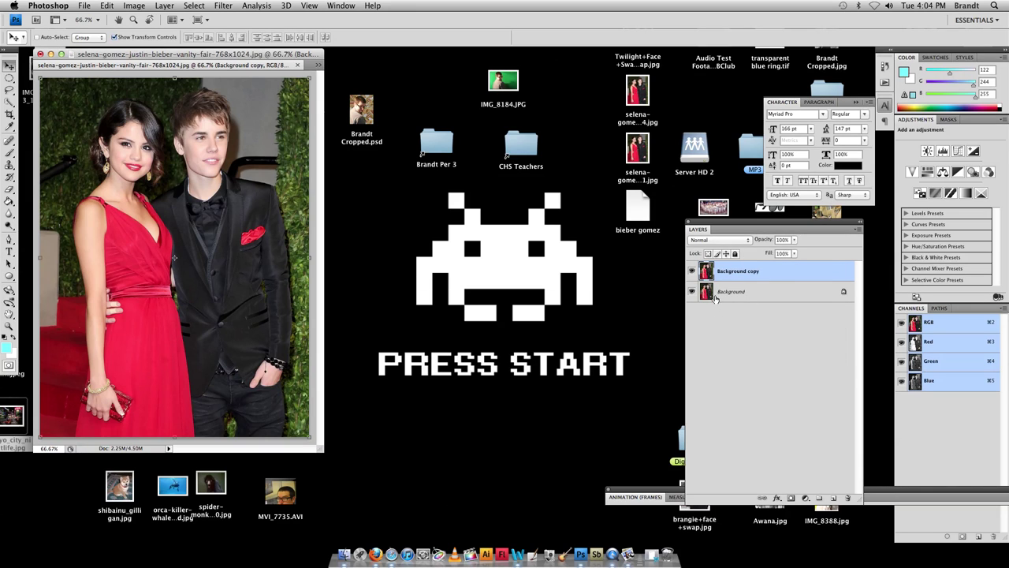
# - Hide and reshow the Background copy layer to compare it with Background, leaving Background copy selected
pyautogui.click(692, 272)
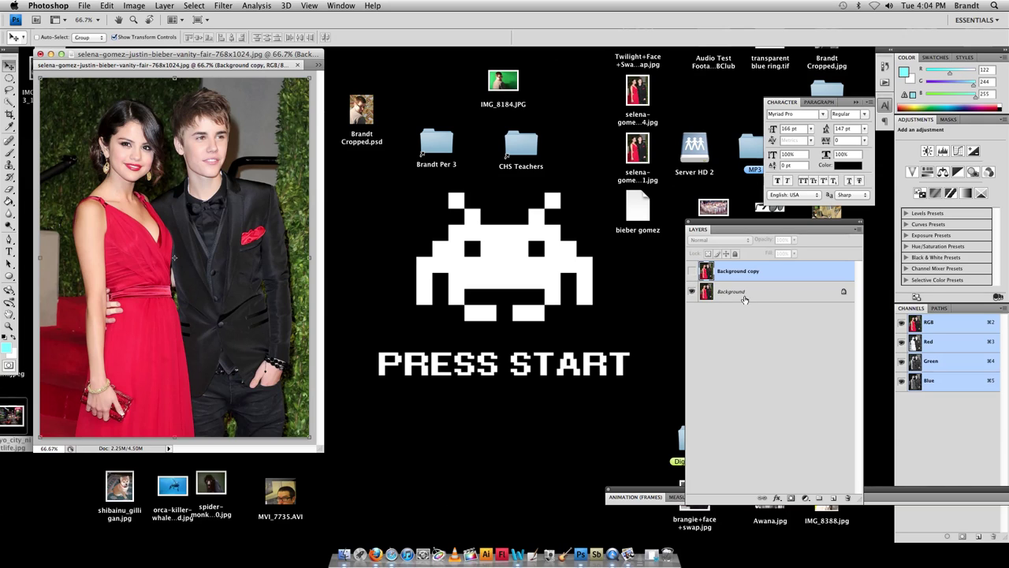
pyautogui.click(781, 294)
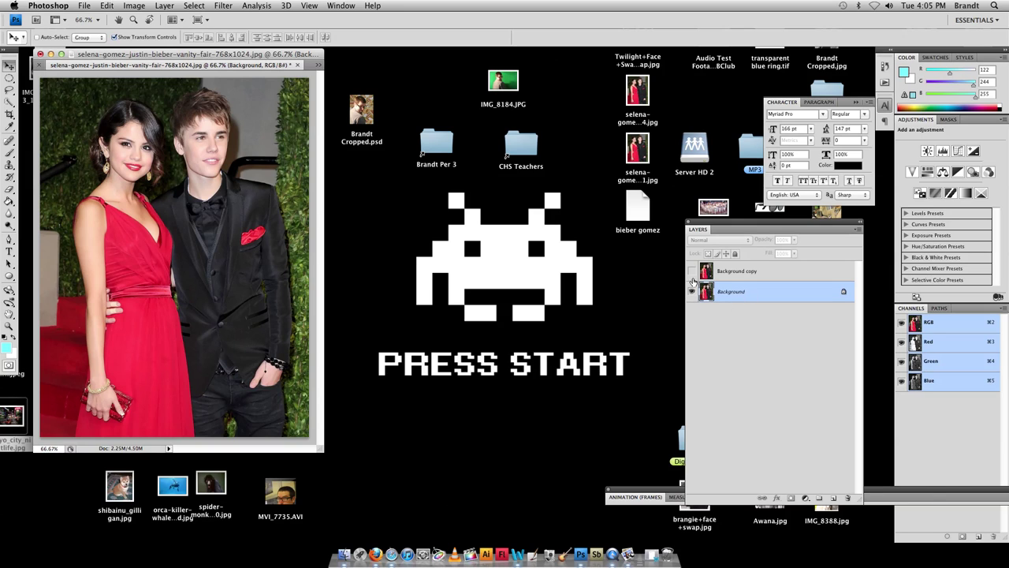
pyautogui.click(693, 272)
pyautogui.click(736, 271)
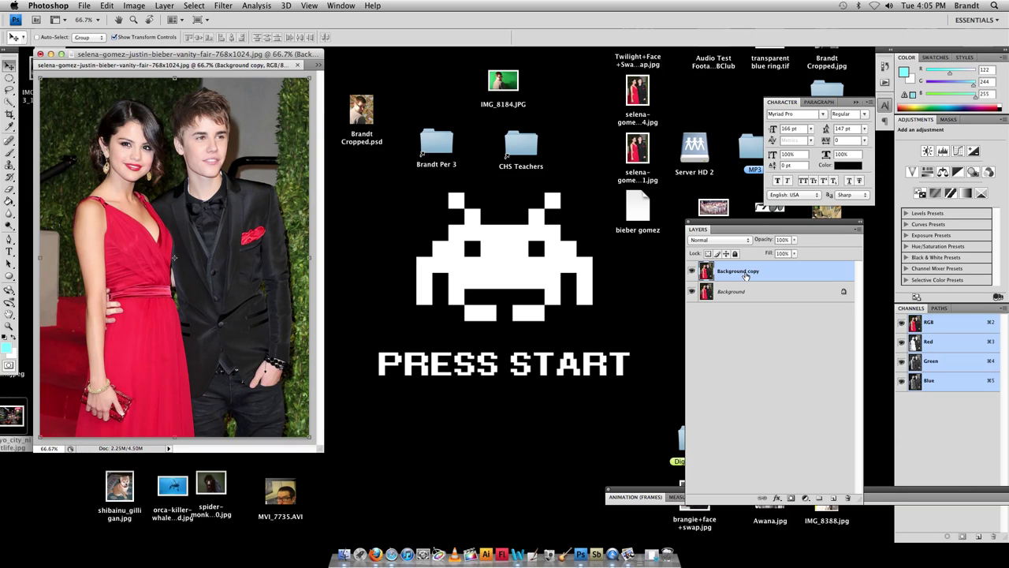
# - Add a new layer and use the Clone Stamp to copy Justin Bieber's face from Background copy onto it, over his jacket
pyautogui.click(834, 500)
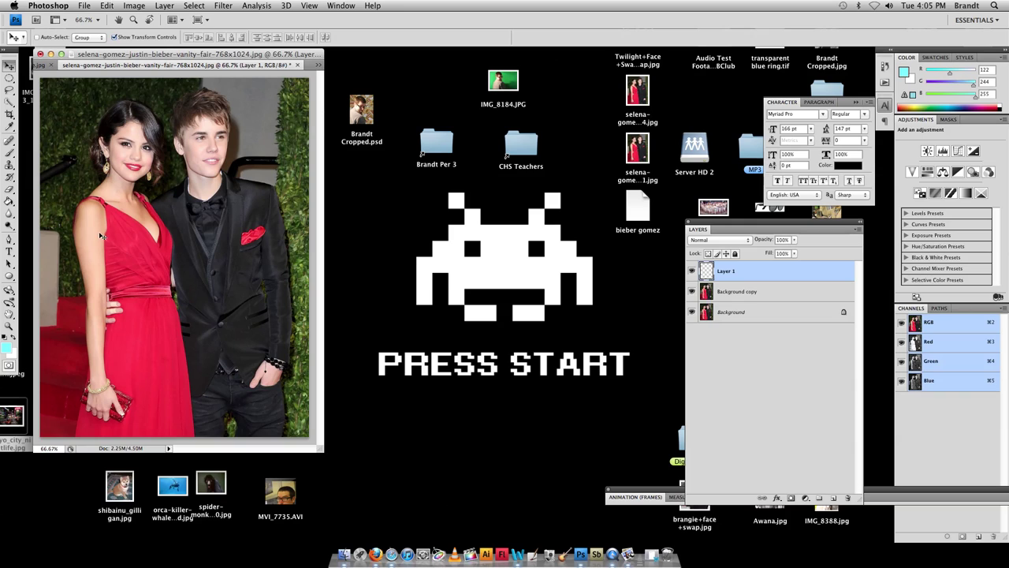
pyautogui.click(9, 165)
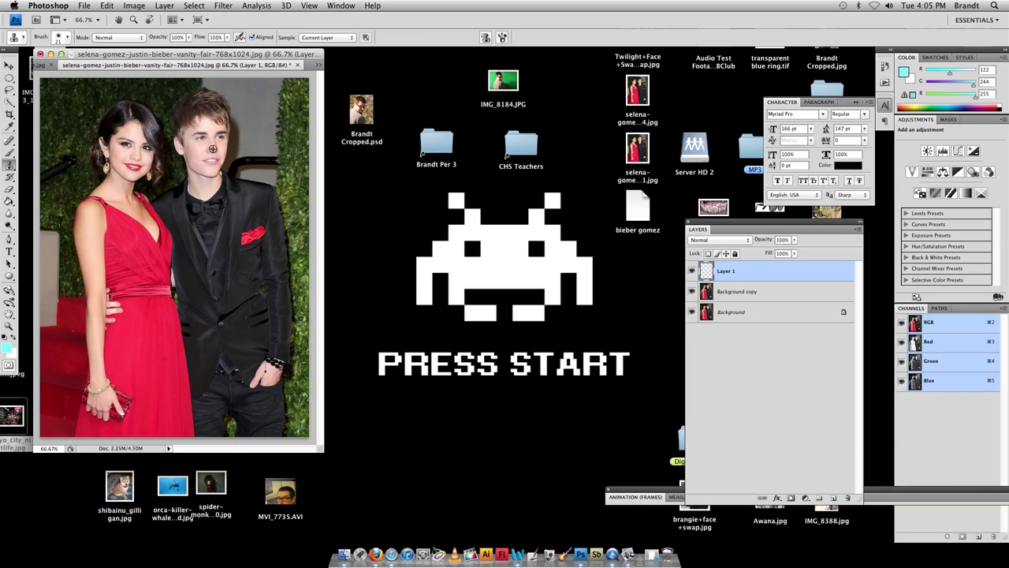
pyautogui.click(733, 295)
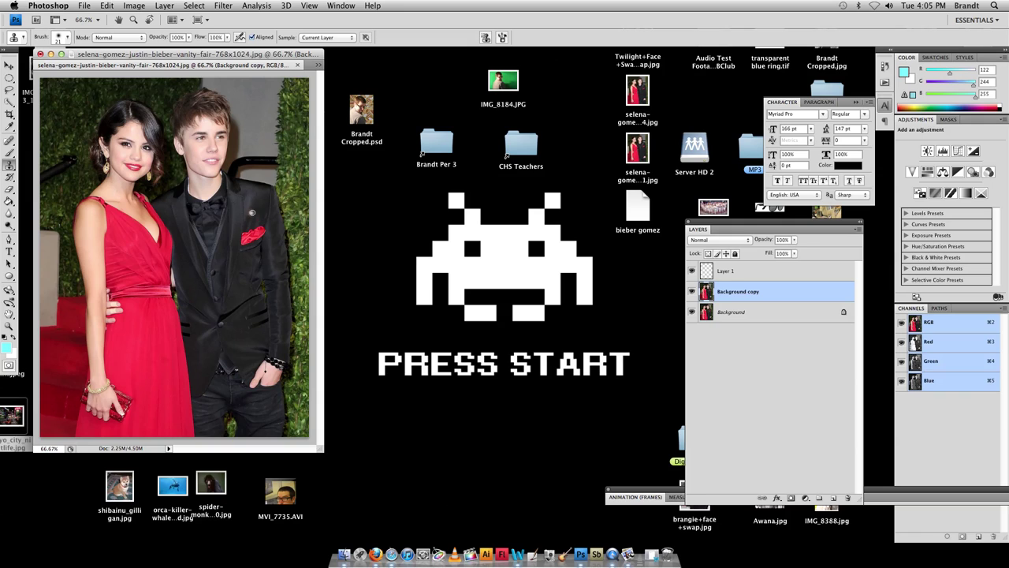
pyautogui.click(739, 273)
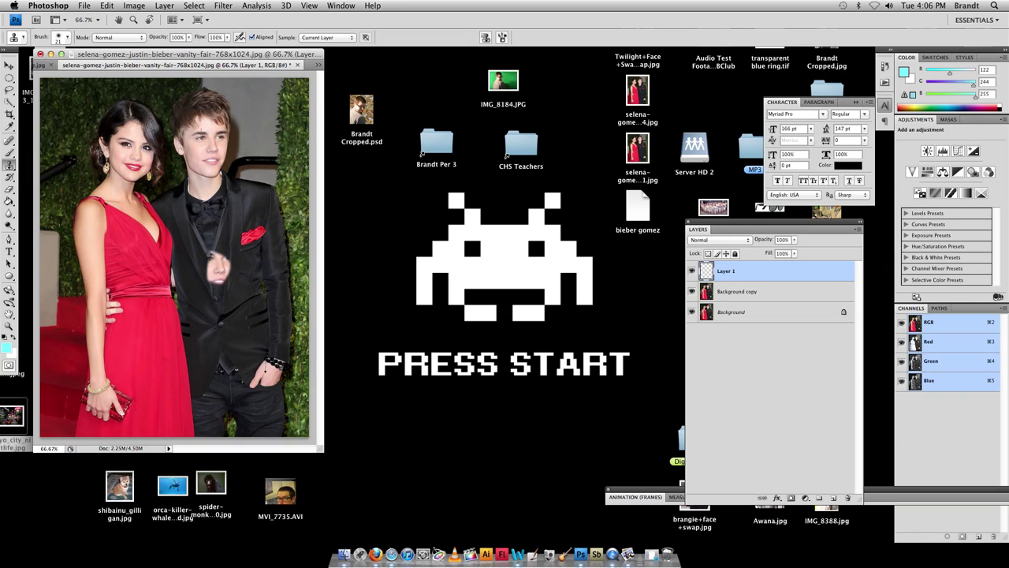
pyautogui.moveTo(209, 255)
pyautogui.mouseDown()
pyautogui.moveTo(213, 246)
pyautogui.moveTo(226, 282)
pyautogui.moveTo(227, 253)
pyautogui.moveTo(211, 249)
pyautogui.moveTo(223, 245)
pyautogui.moveTo(228, 281)
pyautogui.moveTo(235, 265)
pyautogui.moveTo(226, 250)
pyautogui.moveTo(218, 289)
pyautogui.moveTo(206, 263)
pyautogui.moveTo(211, 289)
pyautogui.moveTo(207, 248)
pyautogui.moveTo(203, 260)
pyautogui.moveTo(218, 239)
pyautogui.moveTo(227, 250)
pyautogui.moveTo(206, 239)
pyautogui.moveTo(231, 272)
pyautogui.mouseUp()
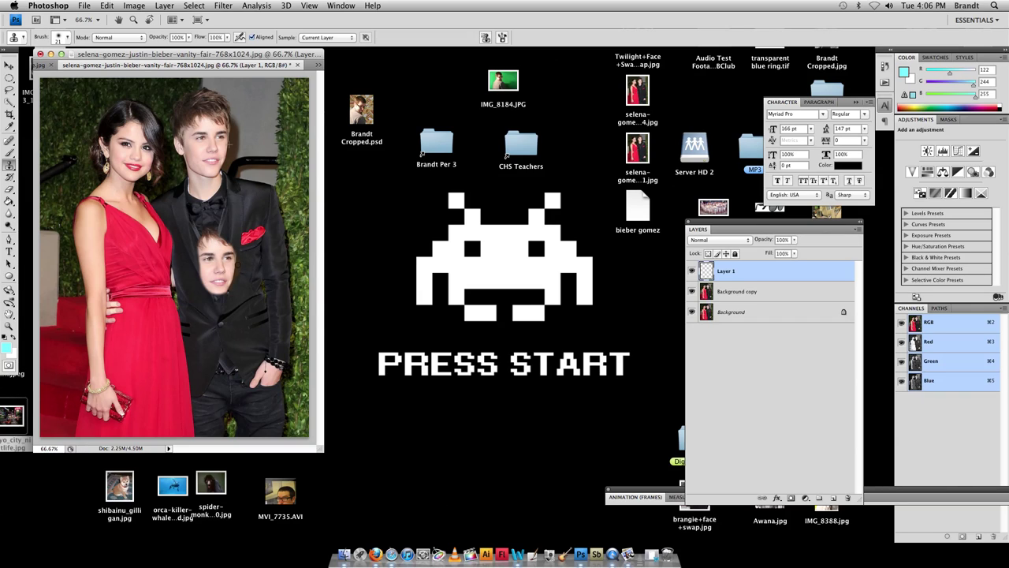
pyautogui.click(235, 265)
pyautogui.click(236, 265)
pyautogui.click(236, 265)
pyautogui.moveTo(221, 291)
pyautogui.mouseDown()
pyautogui.moveTo(199, 254)
pyautogui.moveTo(205, 275)
pyautogui.moveTo(228, 293)
pyautogui.moveTo(208, 293)
pyautogui.moveTo(198, 259)
pyautogui.moveTo(219, 299)
pyautogui.mouseUp()
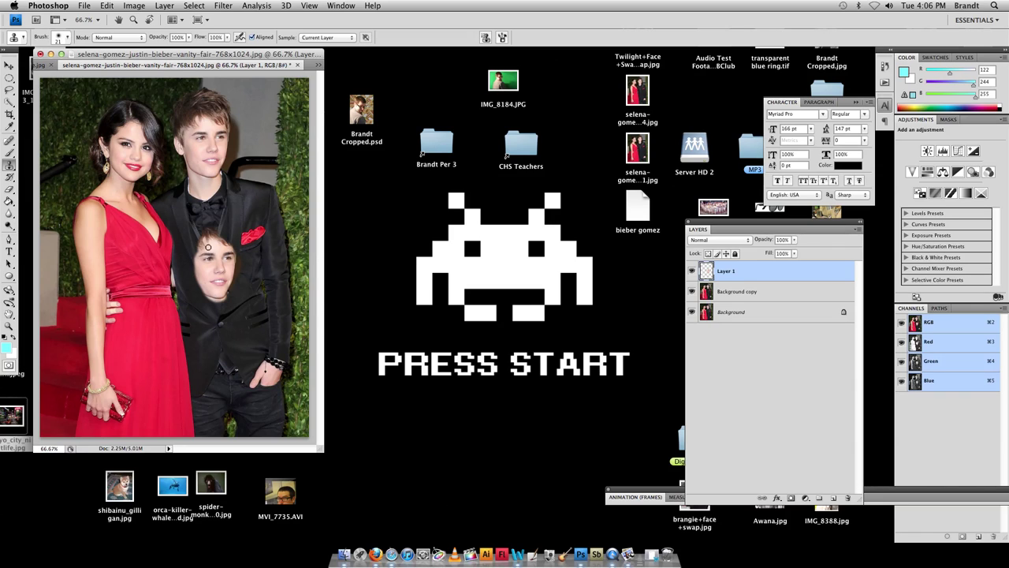
# - Add another new layer, clone Selena Gomez's face from Background copy onto it over her red dress, and switch to the Move tool
pyautogui.click(833, 499)
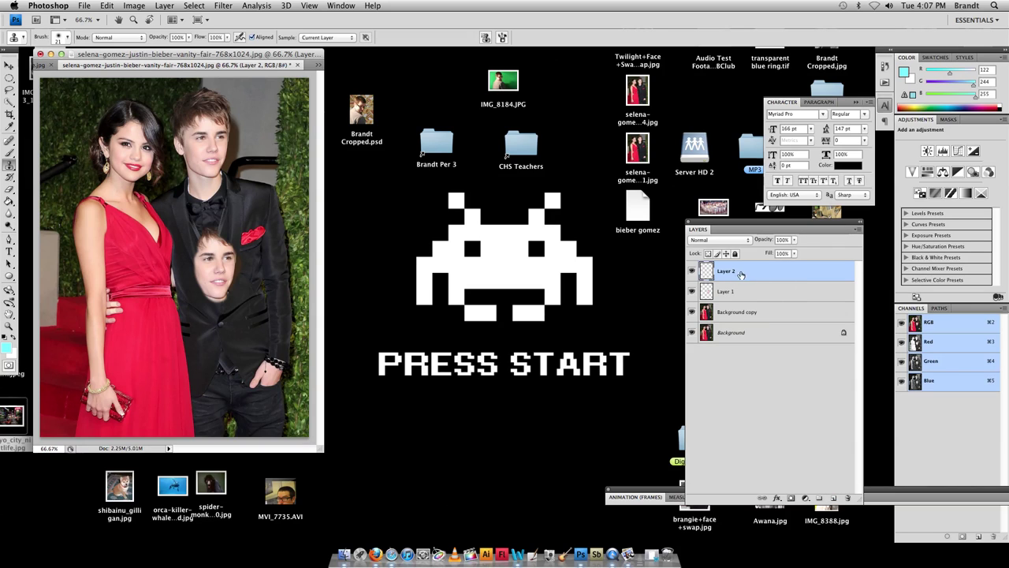
pyautogui.click(732, 313)
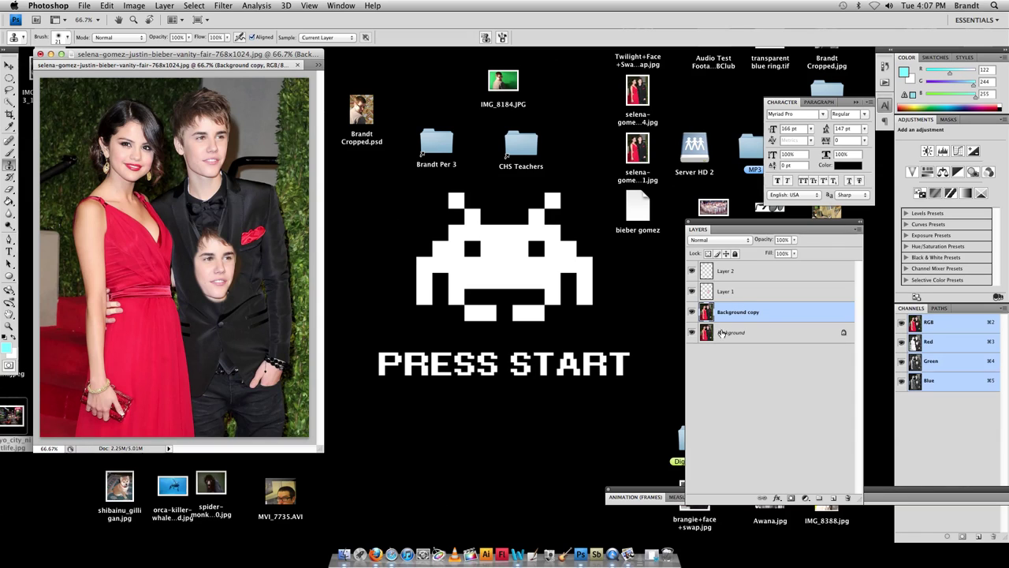
pyautogui.click(733, 275)
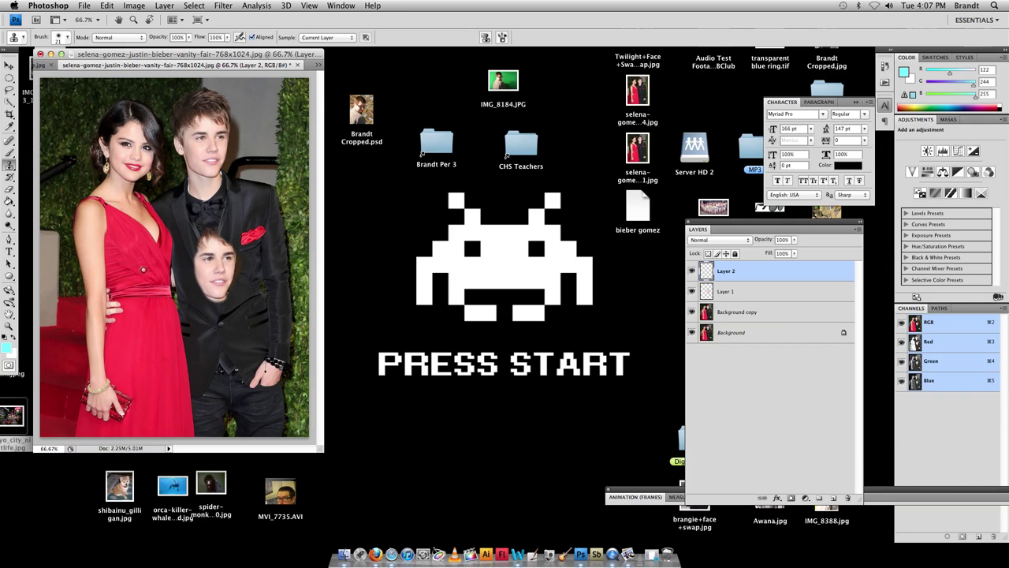
pyautogui.moveTo(145, 269)
pyautogui.mouseDown()
pyautogui.moveTo(134, 260)
pyautogui.moveTo(130, 276)
pyautogui.moveTo(147, 254)
pyautogui.moveTo(136, 253)
pyautogui.moveTo(148, 284)
pyautogui.moveTo(153, 252)
pyautogui.moveTo(151, 285)
pyautogui.moveTo(129, 291)
pyautogui.moveTo(138, 291)
pyautogui.moveTo(124, 267)
pyautogui.moveTo(137, 247)
pyautogui.moveTo(129, 244)
pyautogui.moveTo(122, 274)
pyautogui.moveTo(130, 290)
pyautogui.moveTo(117, 259)
pyautogui.moveTo(136, 242)
pyautogui.moveTo(152, 249)
pyautogui.moveTo(127, 246)
pyautogui.mouseUp()
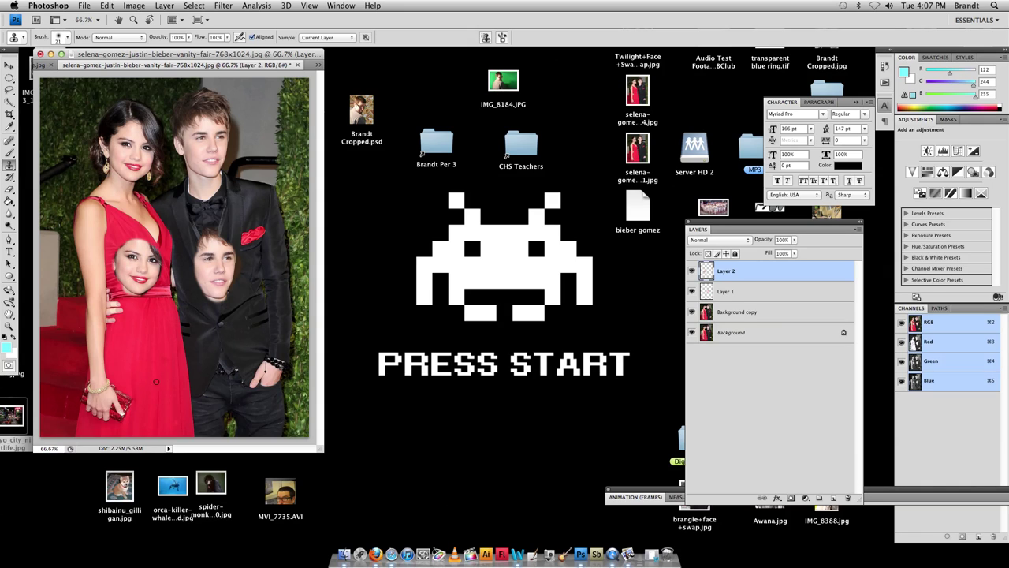
pyautogui.click(9, 65)
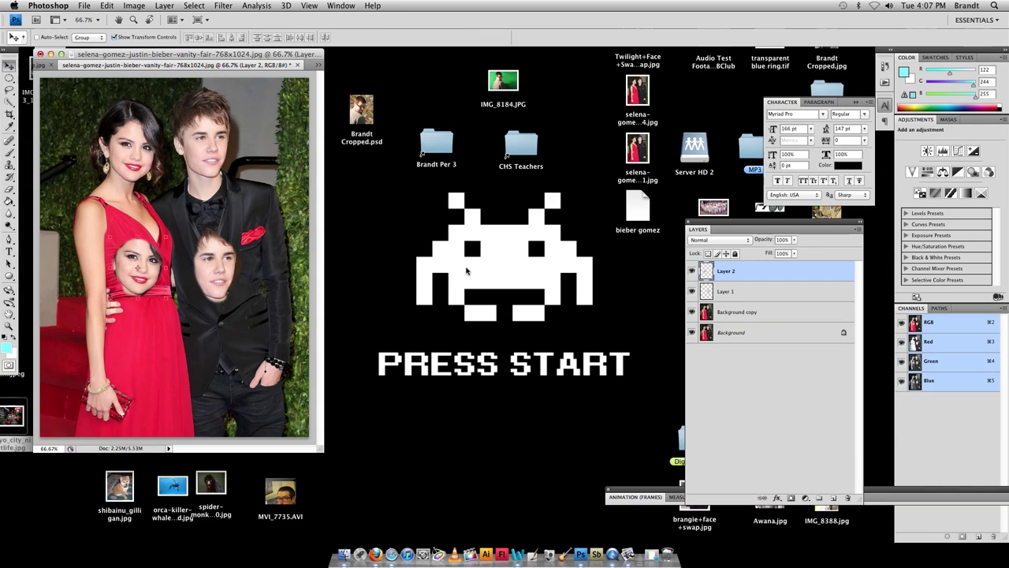
# - Toggle Layer 2's visibility off and on to check the cloned face it holds
pyautogui.click(692, 271)
pyautogui.click(693, 271)
pyautogui.click(693, 270)
pyautogui.click(692, 270)
# - Rename Layer 2 as "Selena" and Layer 1 as "Justin"
pyautogui.doubleClick(729, 273)
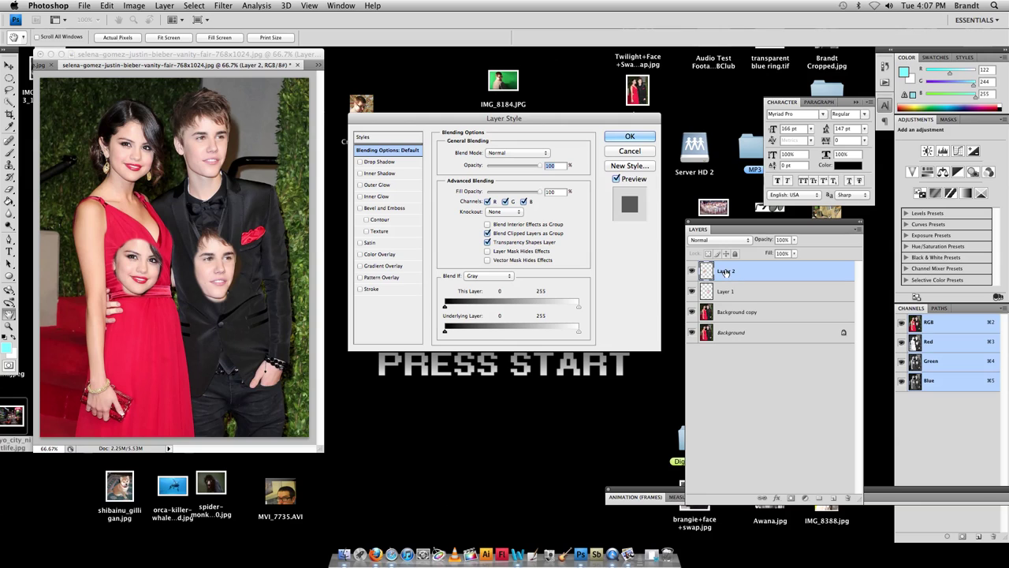
pyautogui.press('Escape')
pyautogui.doubleClick(728, 272)
pyautogui.write('S')
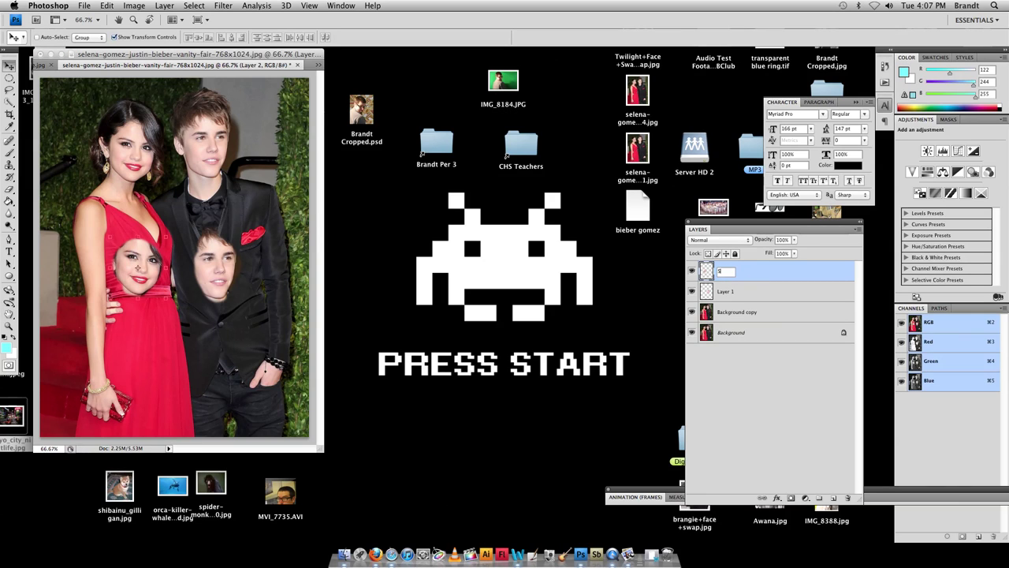
pyautogui.write('elena')
pyautogui.press('Return')
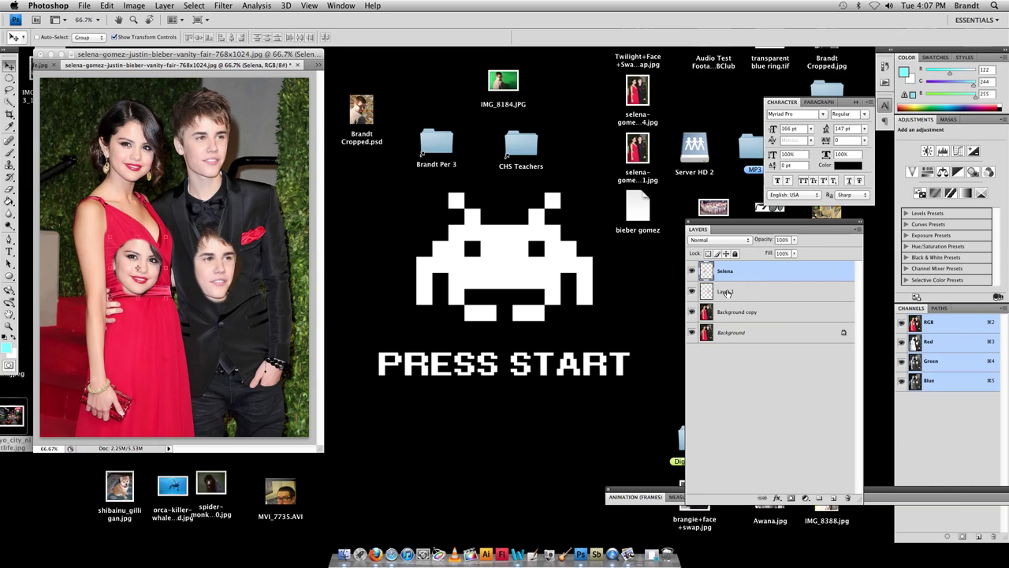
pyautogui.doubleClick(725, 292)
pyautogui.write('J')
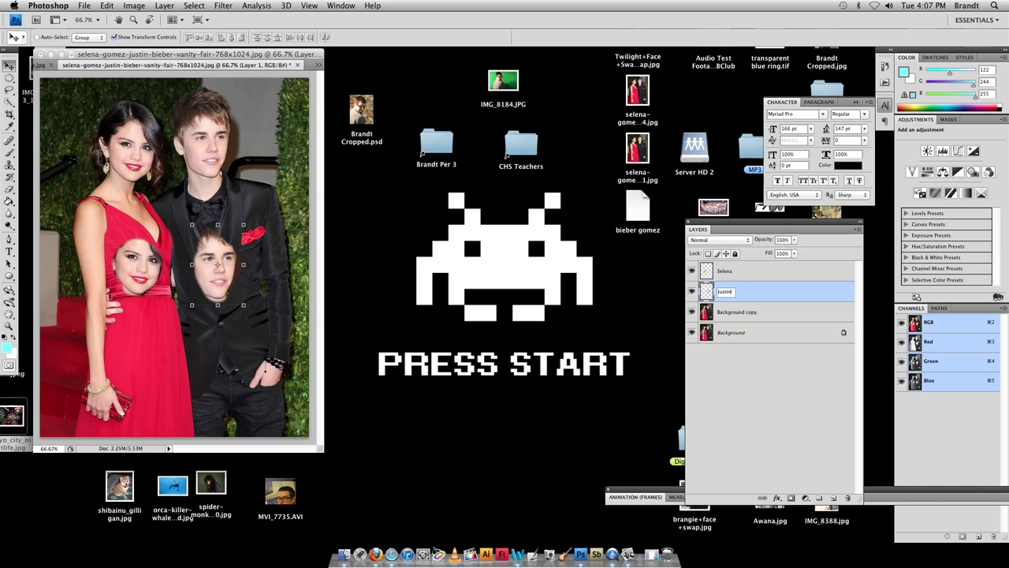
pyautogui.write('ustin')
pyautogui.press('Return')
# - Move the cloned face on the Justin layer over Selena's original face in the photo
pyautogui.click(729, 312)
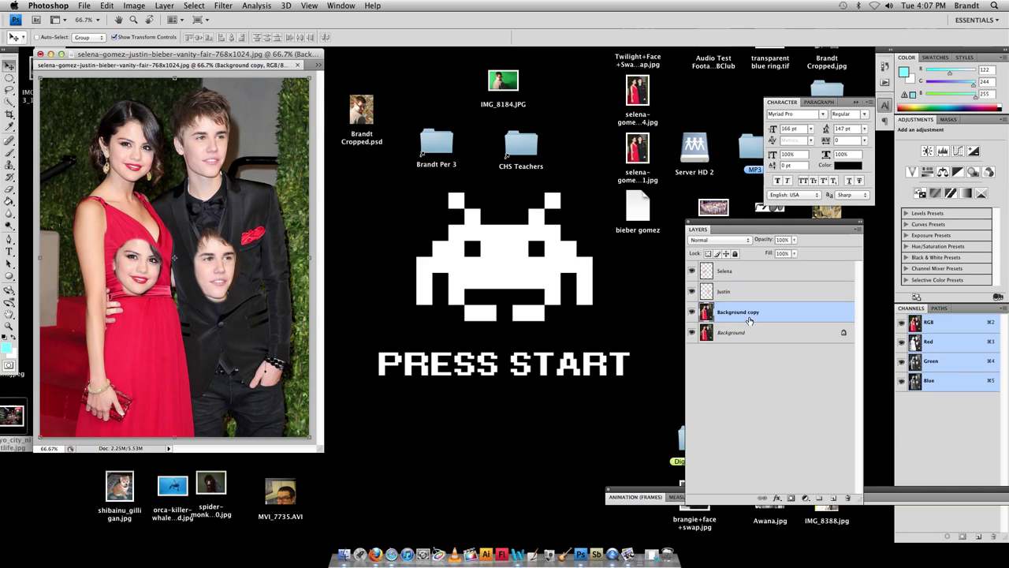
pyautogui.click(732, 292)
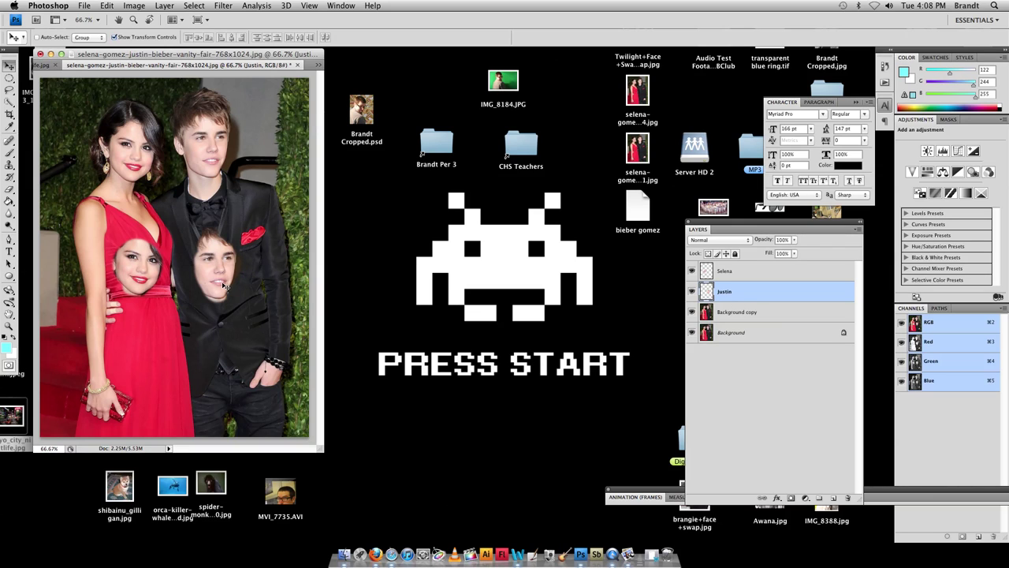
pyautogui.moveTo(221, 280); pyautogui.dragTo(139, 167)
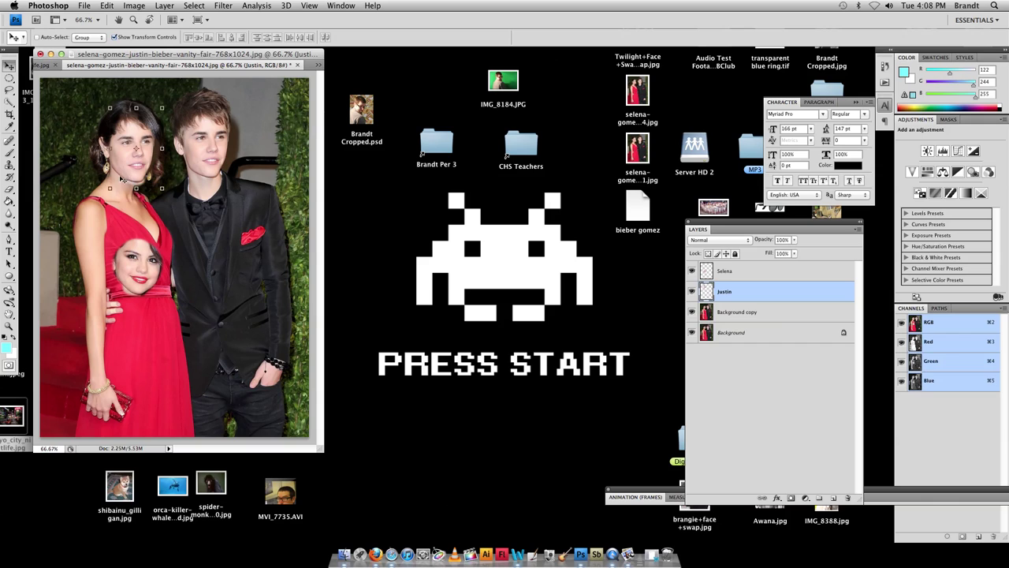
pyautogui.moveTo(133, 169); pyautogui.dragTo(133, 167)
# - Using transform controls, rotate the Justin layer's face about 9.8° to match Selena's head tilt and nudge it into position
pyautogui.click(115, 38)
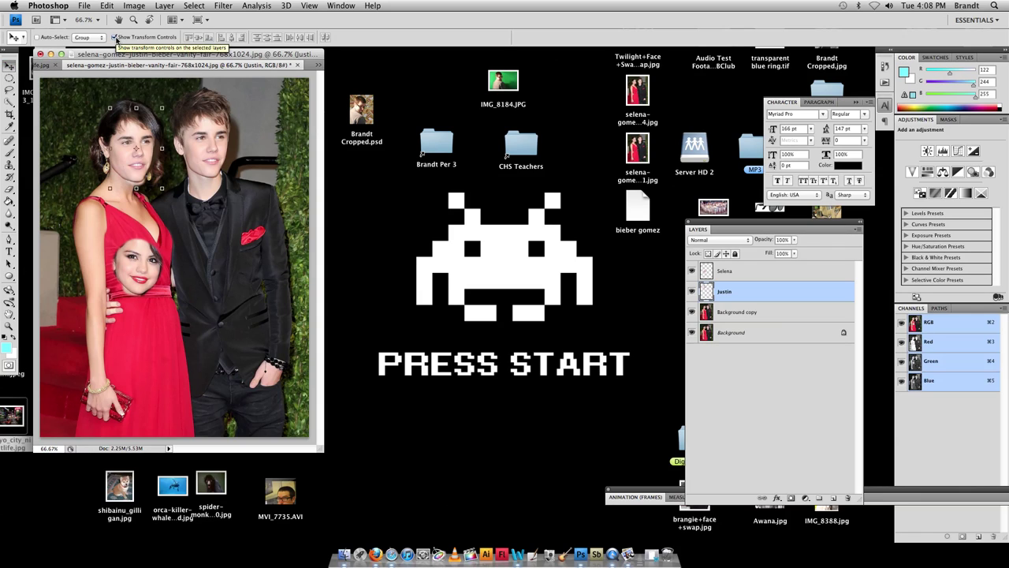
pyautogui.click(116, 37)
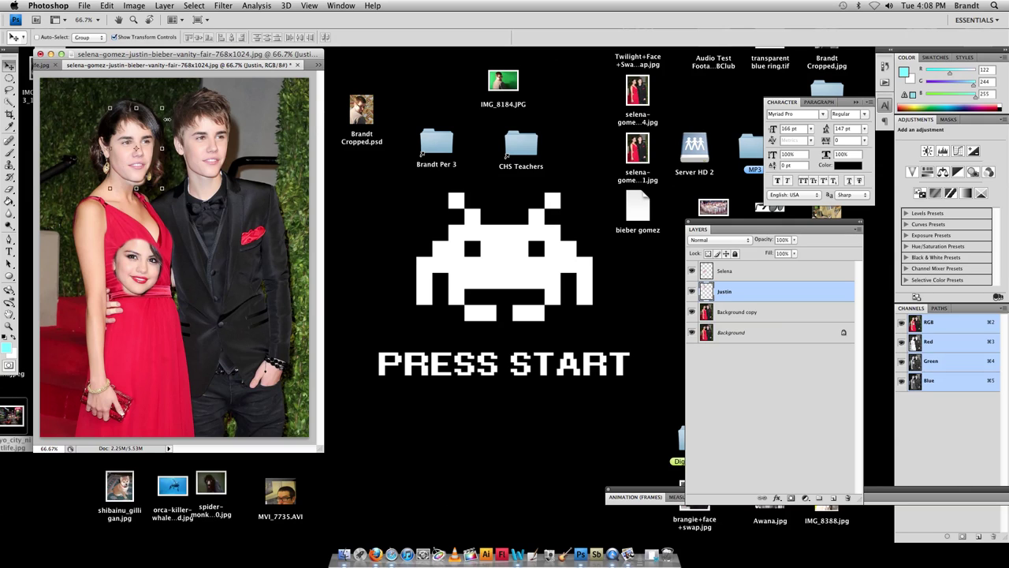
pyautogui.moveTo(161, 107); pyautogui.dragTo(187, 149)
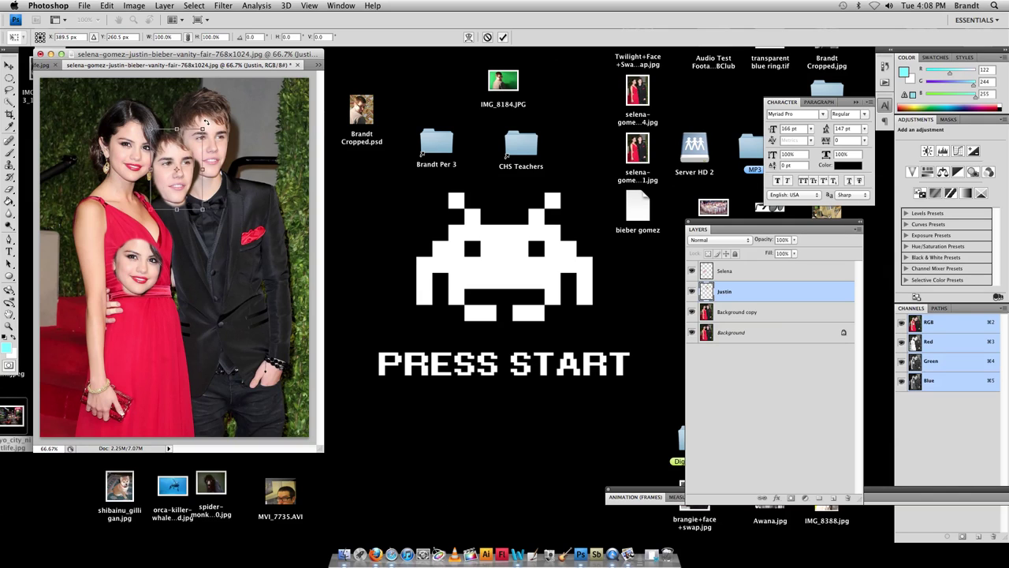
pyautogui.moveTo(206, 123); pyautogui.dragTo(148, 141)
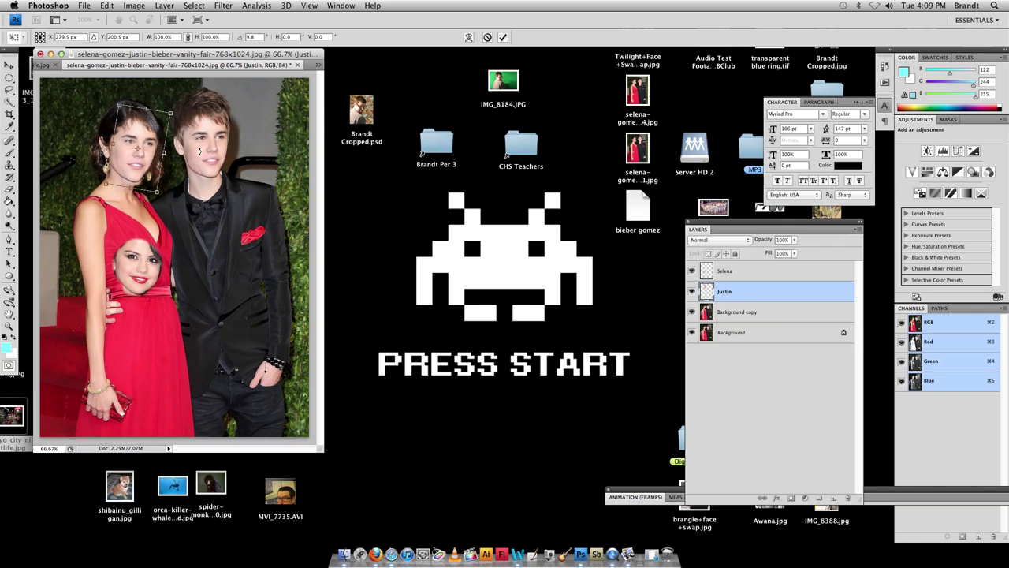
pyautogui.press('Down')
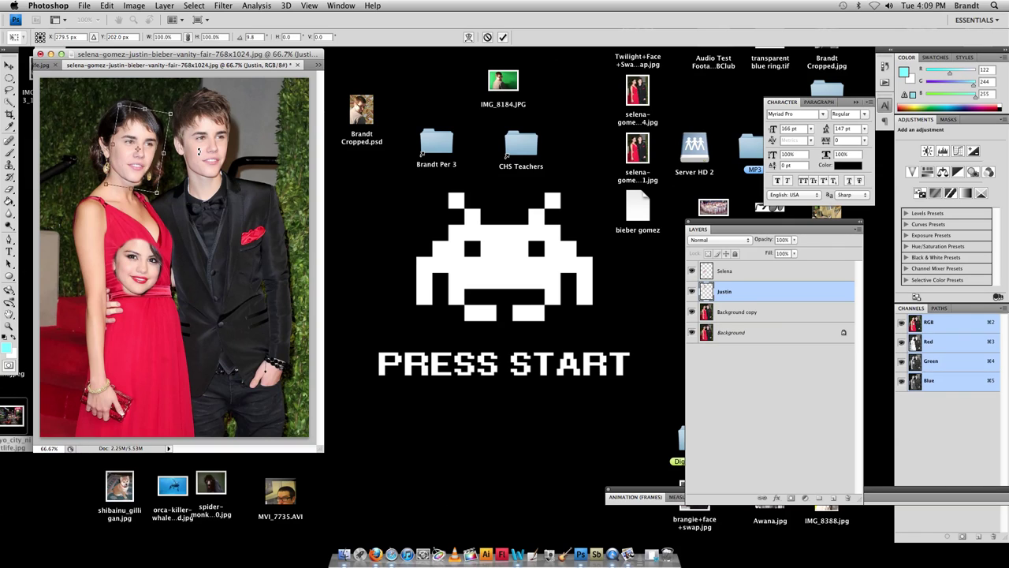
pyautogui.press('Left')
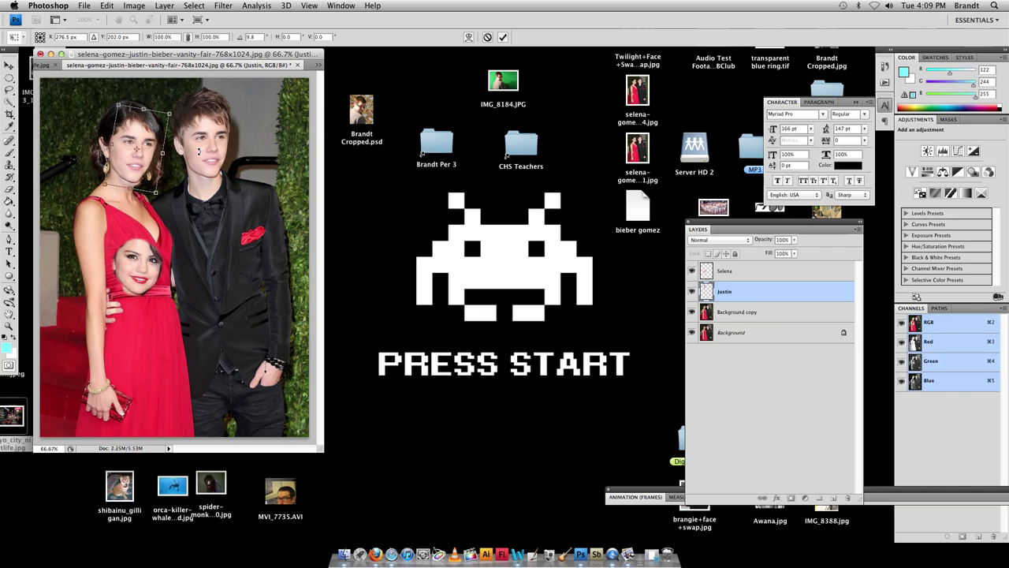
pyautogui.press('Right')
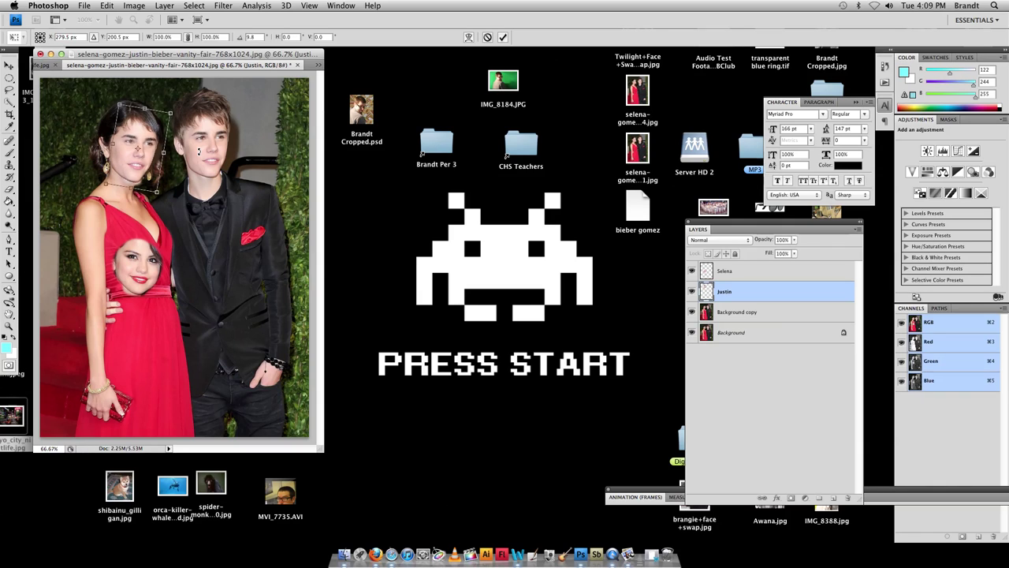
pyautogui.press('Up')
pyautogui.press('Down')
pyautogui.press('Return')
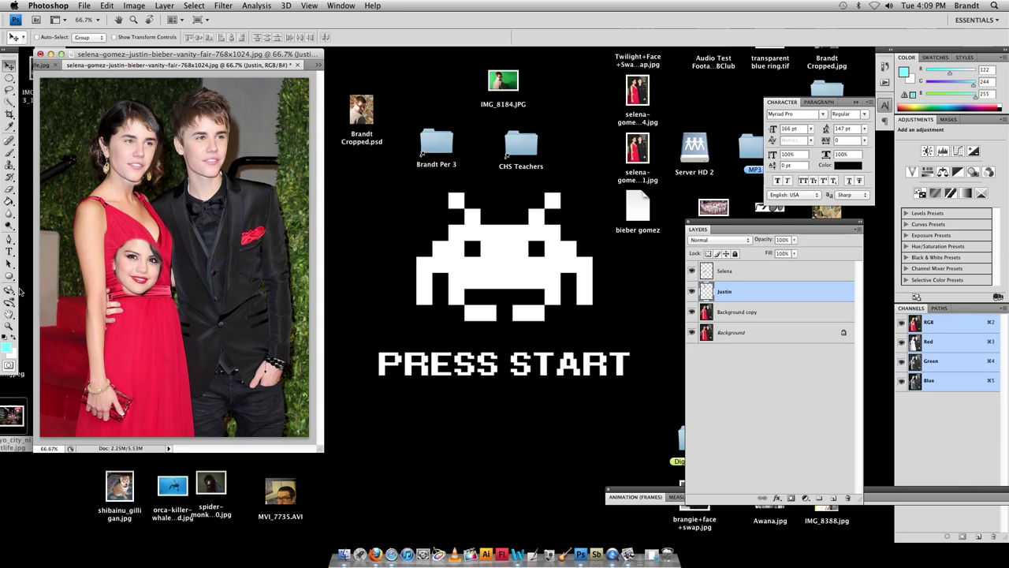
# - Zoom in on Selena's head and toggle the Justin layer's visibility off and on to compare the face with the original underneath
pyautogui.click(10, 326)
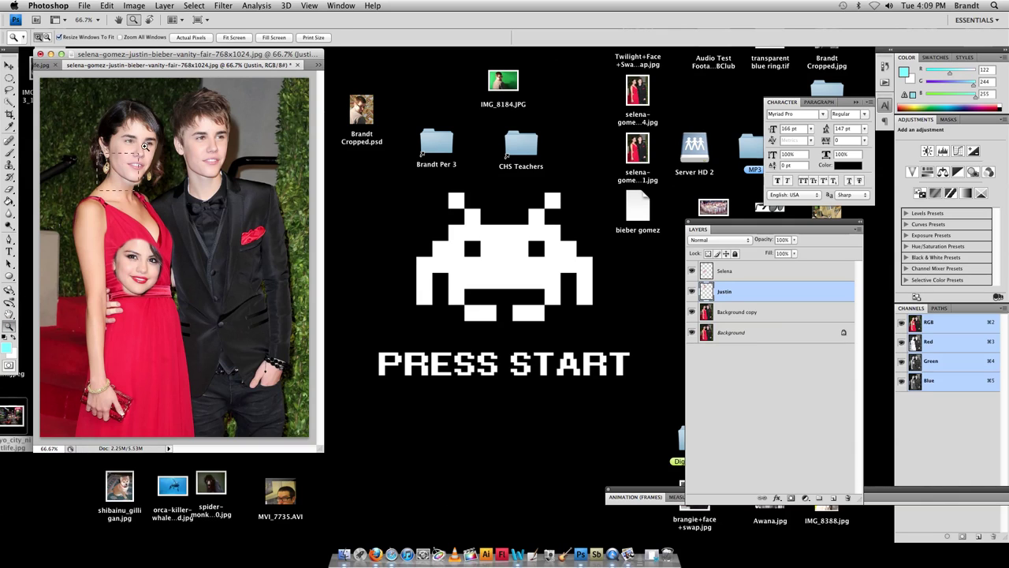
pyautogui.moveTo(96, 193); pyautogui.dragTo(165, 98)
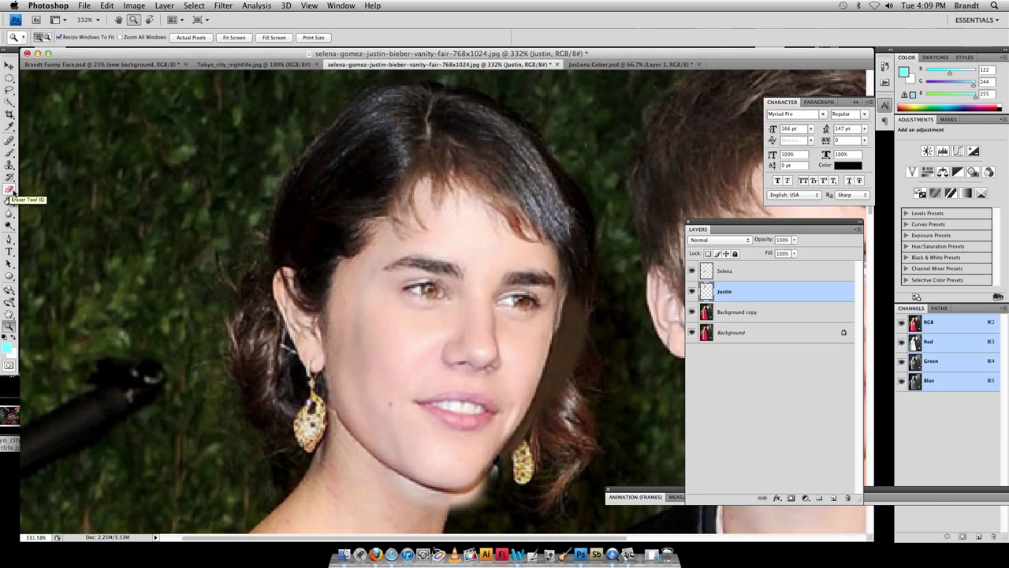
pyautogui.click(692, 292)
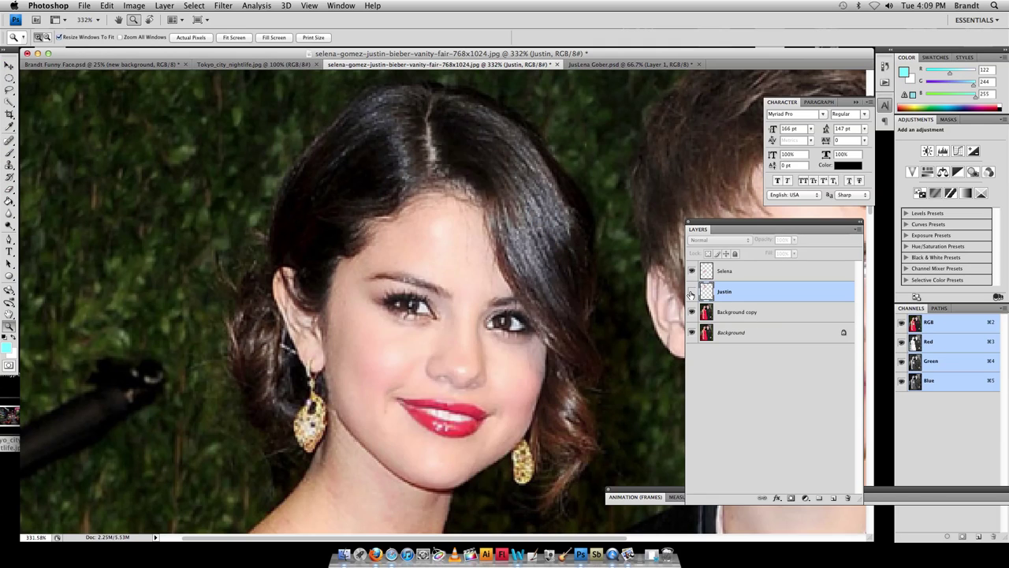
pyautogui.click(691, 292)
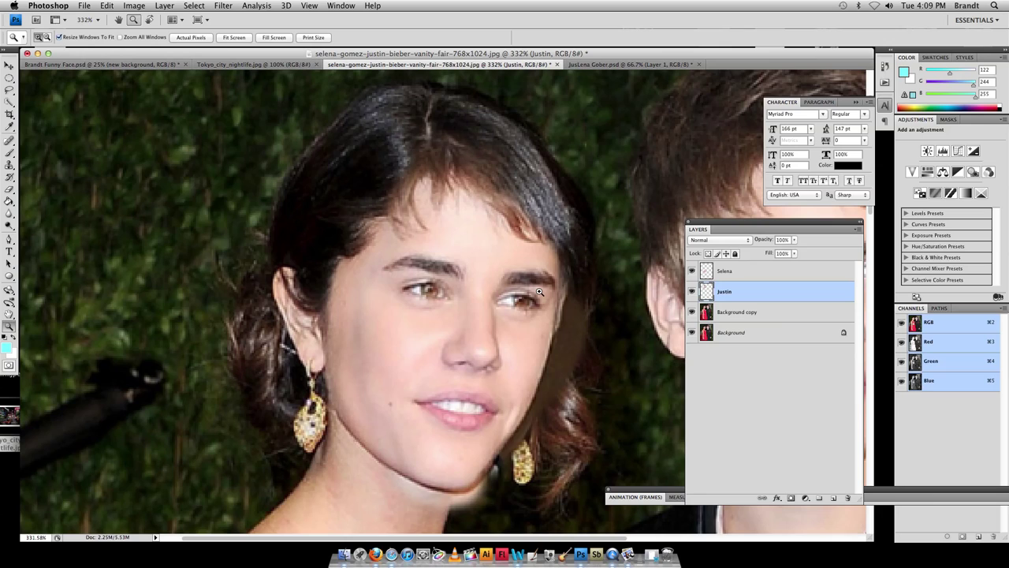
# - Try erasing parts of the Justin layer's face with the Eraser at 100% flow, and undo the erasing
pyautogui.click(9, 191)
pyautogui.click(210, 37)
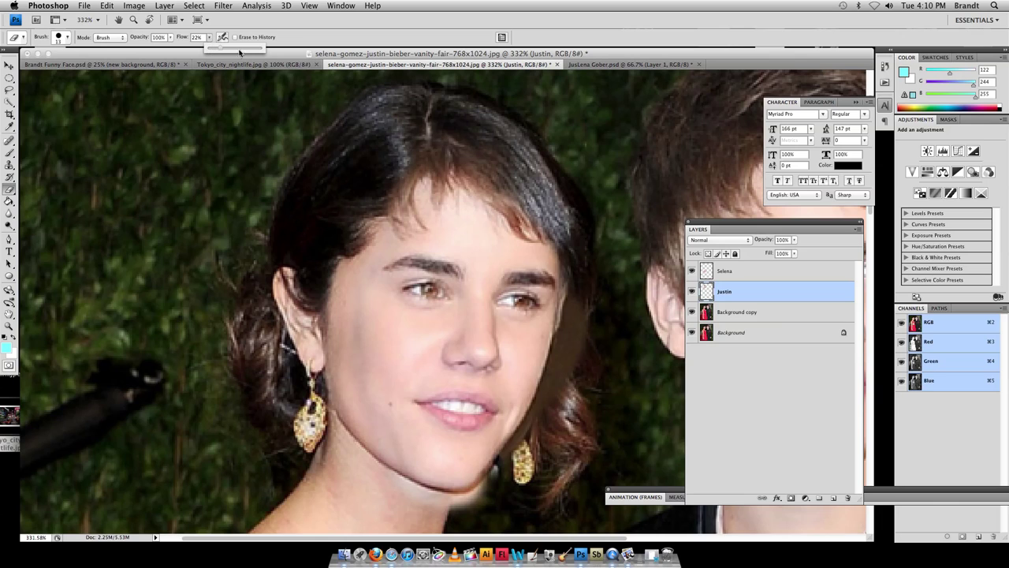
pyautogui.moveTo(422, 225)
pyautogui.mouseDown()
pyautogui.moveTo(410, 214)
pyautogui.moveTo(365, 241)
pyautogui.moveTo(414, 235)
pyautogui.mouseUp()
pyautogui.moveTo(375, 296)
pyautogui.mouseDown()
pyautogui.moveTo(383, 355)
pyautogui.moveTo(418, 276)
pyautogui.mouseUp()
pyautogui.press('super+z')
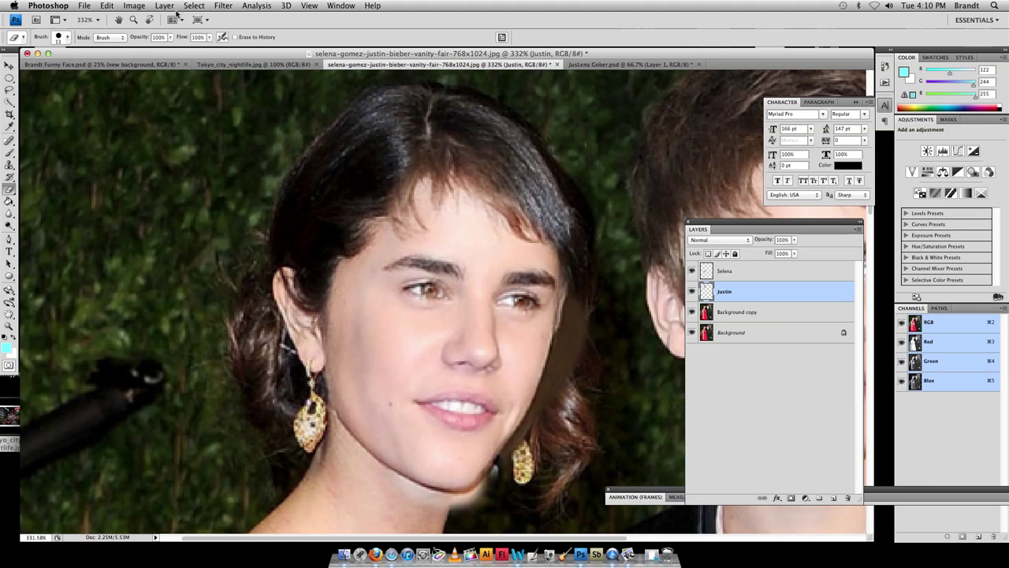
# - With both background layers hidden, fade the Justin layer's hair using the Eraser at 4% flow, then show Background copy and blend the fringe
pyautogui.click(209, 38)
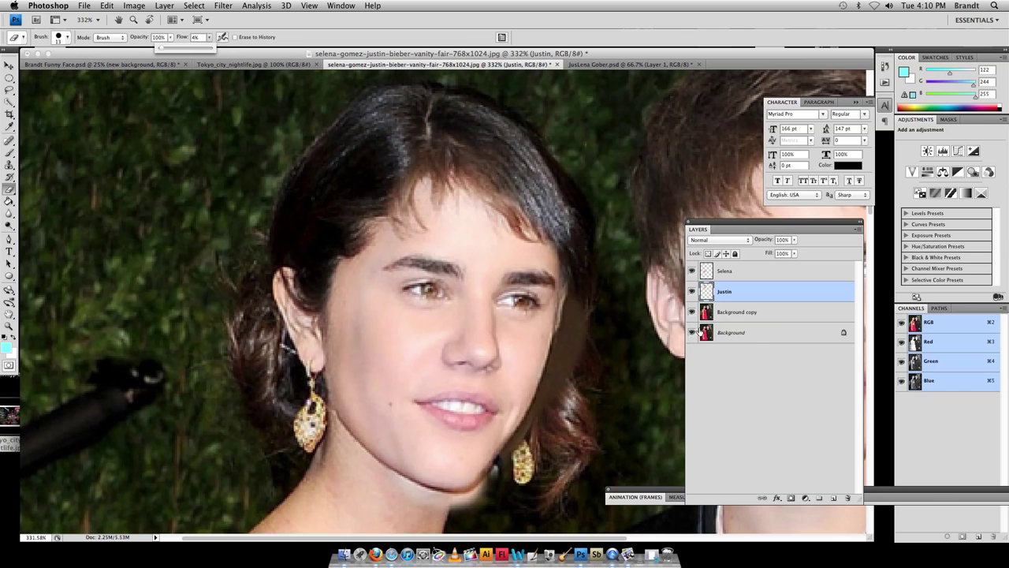
pyautogui.click(691, 332)
pyautogui.click(691, 312)
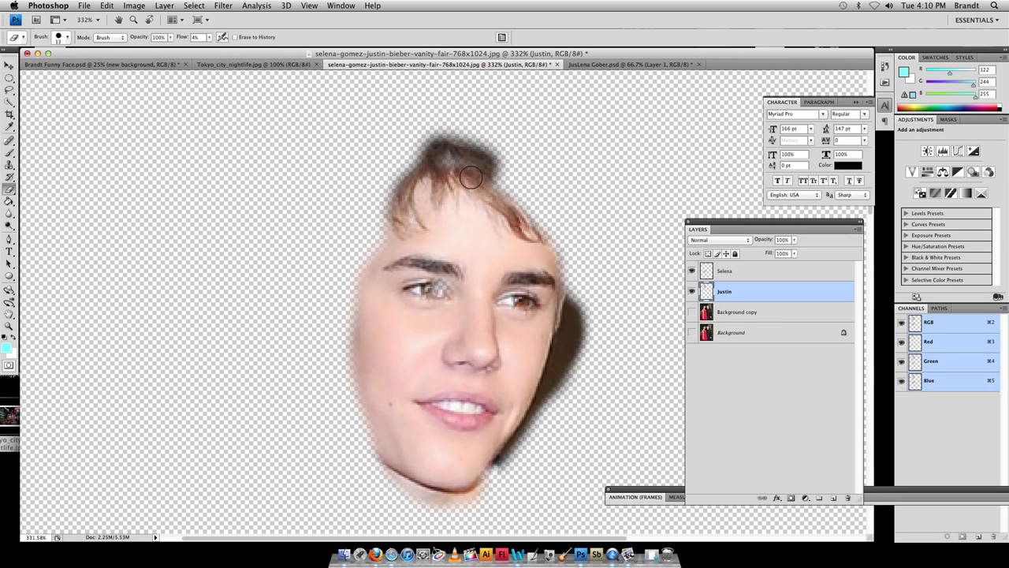
pyautogui.moveTo(471, 178)
pyautogui.mouseDown()
pyautogui.moveTo(501, 160)
pyautogui.moveTo(443, 145)
pyautogui.moveTo(418, 166)
pyautogui.moveTo(379, 245)
pyautogui.moveTo(406, 215)
pyautogui.moveTo(402, 183)
pyautogui.moveTo(459, 158)
pyautogui.moveTo(444, 153)
pyautogui.moveTo(411, 180)
pyautogui.moveTo(483, 123)
pyautogui.moveTo(411, 153)
pyautogui.moveTo(515, 159)
pyautogui.moveTo(535, 149)
pyautogui.moveTo(455, 157)
pyautogui.moveTo(441, 168)
pyautogui.moveTo(543, 189)
pyautogui.moveTo(432, 174)
pyautogui.moveTo(540, 192)
pyautogui.moveTo(459, 178)
pyautogui.moveTo(524, 215)
pyautogui.mouseUp()
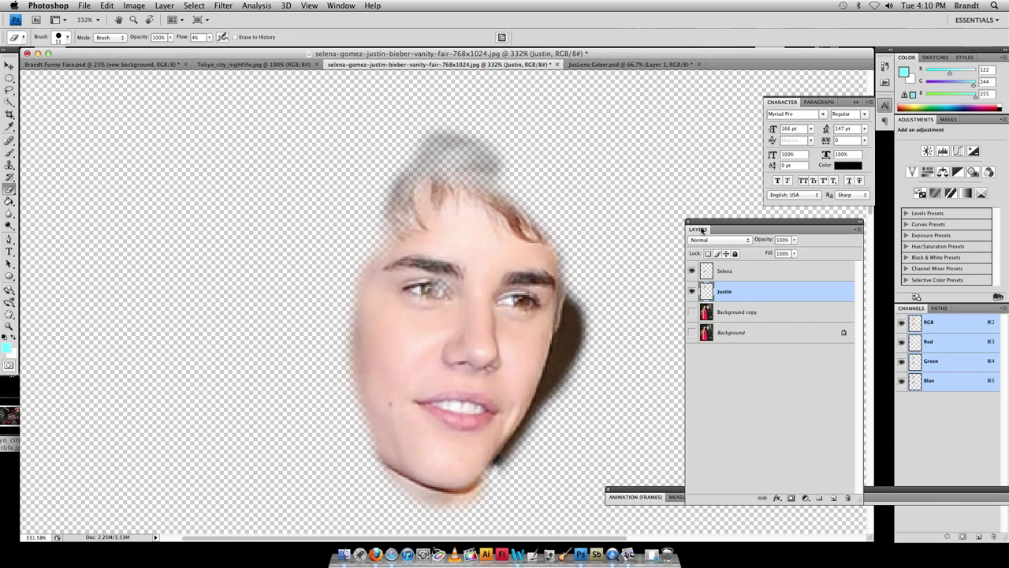
pyautogui.click(692, 312)
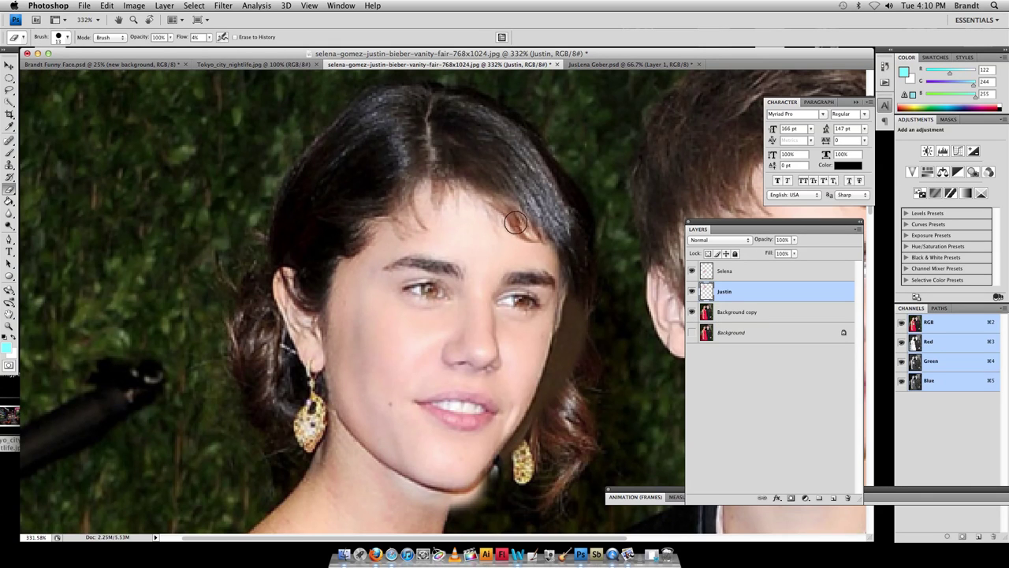
pyautogui.moveTo(482, 197)
pyautogui.mouseDown()
pyautogui.moveTo(429, 185)
pyautogui.moveTo(548, 217)
pyautogui.moveTo(510, 211)
pyautogui.mouseUp()
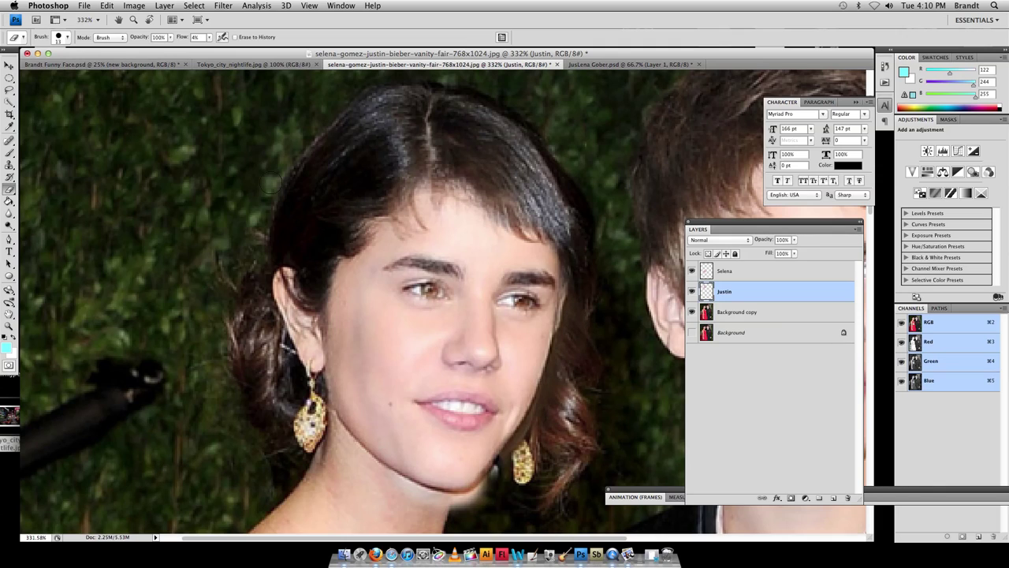
# - Reduce the Eraser brush to 9 px and erase the leftover edges around the Justin layer's chin and jaw
pyautogui.click(68, 38)
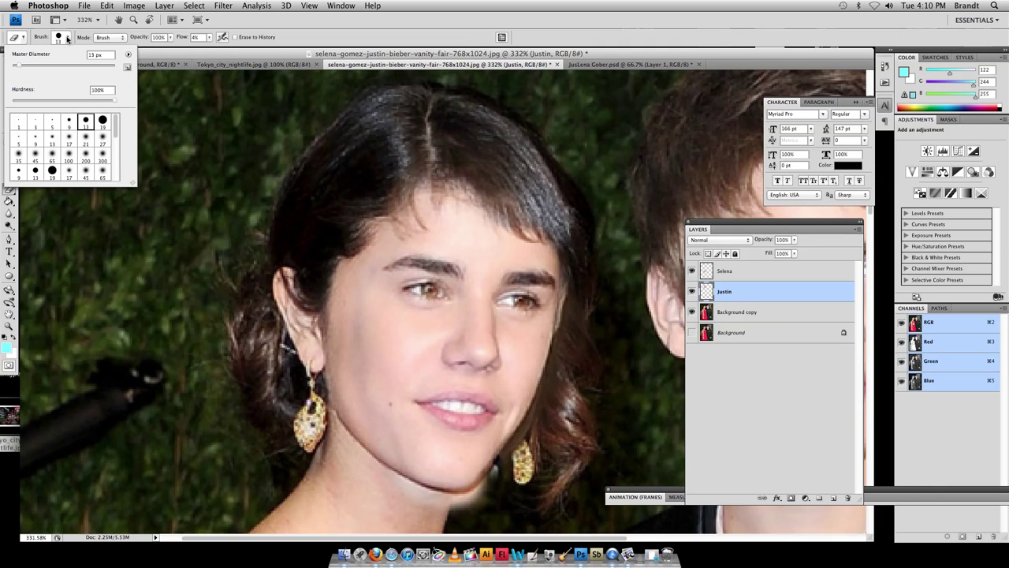
pyautogui.click(19, 67)
pyautogui.moveTo(17, 67); pyautogui.dragTo(17, 67)
pyautogui.press('Return')
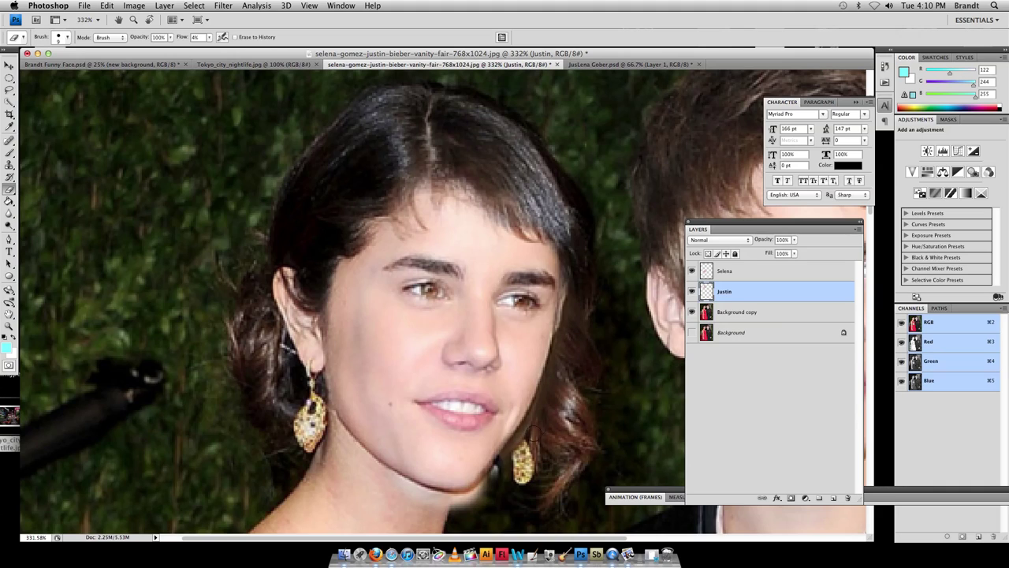
pyautogui.moveTo(473, 504)
pyautogui.mouseDown()
pyautogui.moveTo(447, 511)
pyautogui.moveTo(486, 483)
pyautogui.moveTo(459, 503)
pyautogui.moveTo(466, 496)
pyautogui.moveTo(430, 497)
pyautogui.moveTo(466, 502)
pyautogui.moveTo(414, 495)
pyautogui.moveTo(453, 503)
pyautogui.moveTo(382, 478)
pyautogui.moveTo(448, 507)
pyautogui.moveTo(489, 479)
pyautogui.moveTo(467, 497)
pyautogui.mouseUp()
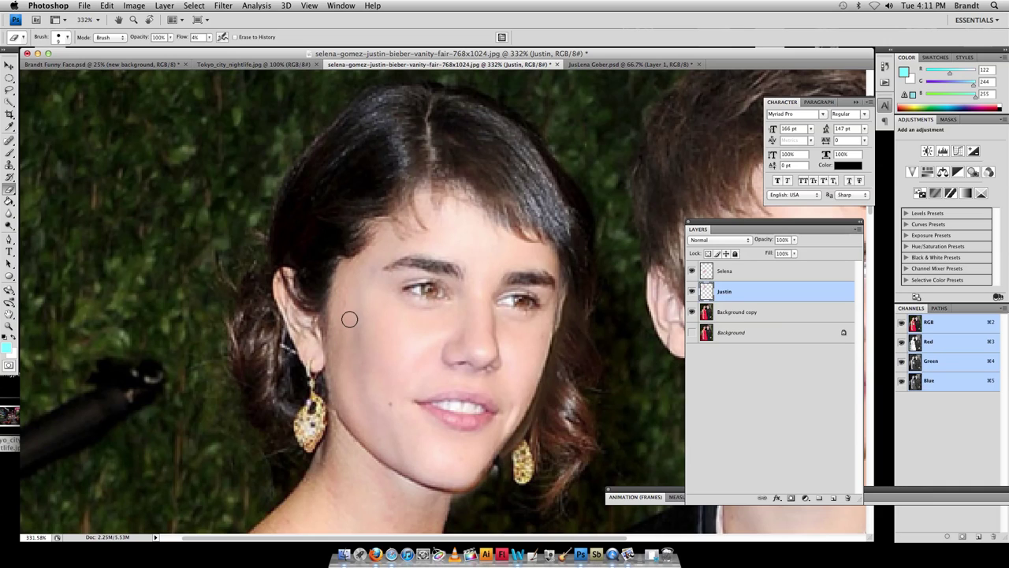
# - Enlarge the Eraser brush to 30 px and soften the Justin layer's edges along the cheek, temple and hairline
pyautogui.click(69, 39)
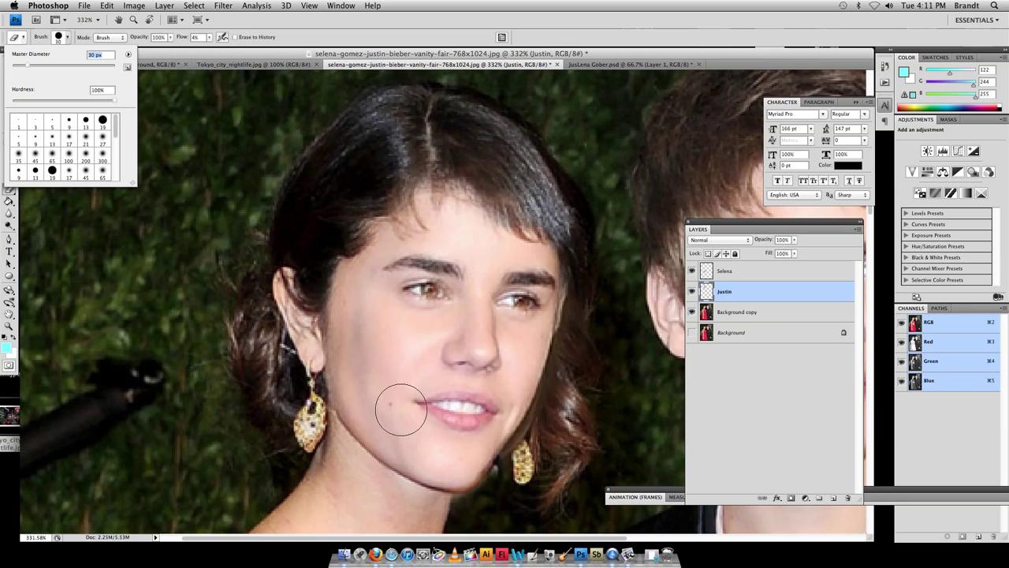
pyautogui.click(351, 292)
pyautogui.moveTo(351, 292)
pyautogui.mouseDown()
pyautogui.moveTo(367, 269)
pyautogui.moveTo(359, 263)
pyautogui.moveTo(332, 324)
pyautogui.moveTo(351, 410)
pyautogui.moveTo(347, 289)
pyautogui.moveTo(340, 346)
pyautogui.moveTo(355, 414)
pyautogui.moveTo(351, 285)
pyautogui.moveTo(366, 247)
pyautogui.moveTo(336, 350)
pyautogui.moveTo(379, 280)
pyautogui.moveTo(371, 236)
pyautogui.moveTo(463, 210)
pyautogui.moveTo(484, 224)
pyautogui.moveTo(394, 201)
pyautogui.moveTo(471, 203)
pyautogui.moveTo(407, 195)
pyautogui.moveTo(433, 191)
pyautogui.moveTo(489, 210)
pyautogui.moveTo(395, 196)
pyautogui.moveTo(508, 215)
pyautogui.moveTo(546, 234)
pyautogui.moveTo(500, 194)
pyautogui.moveTo(556, 246)
pyautogui.moveTo(519, 213)
pyautogui.mouseUp()
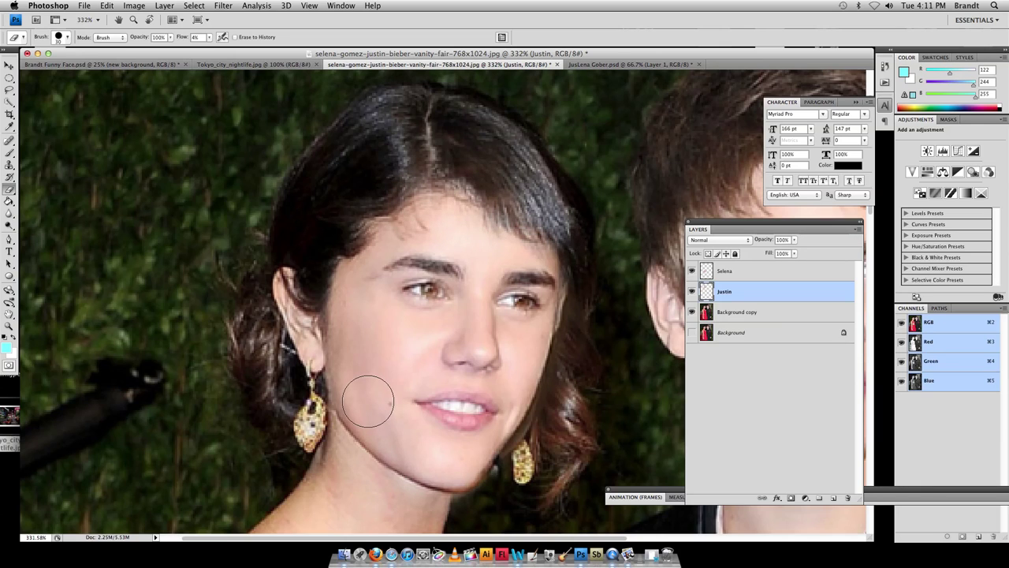
pyautogui.moveTo(368, 401); pyautogui.dragTo(283, 354)
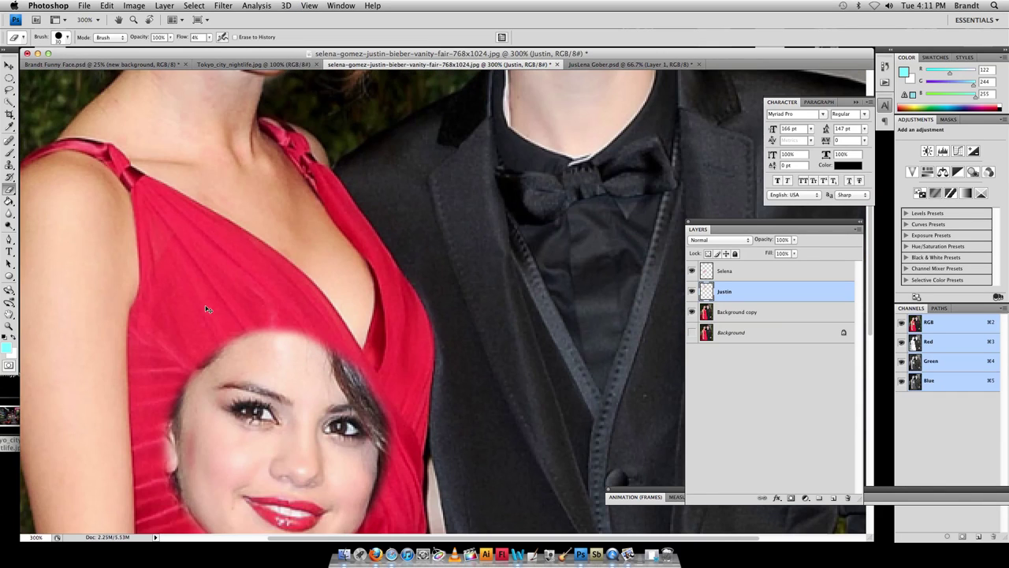
# - Select the Selena layer and move its cloned face from the red dress to beside Justin's head
pyautogui.doubleClick(9, 327)
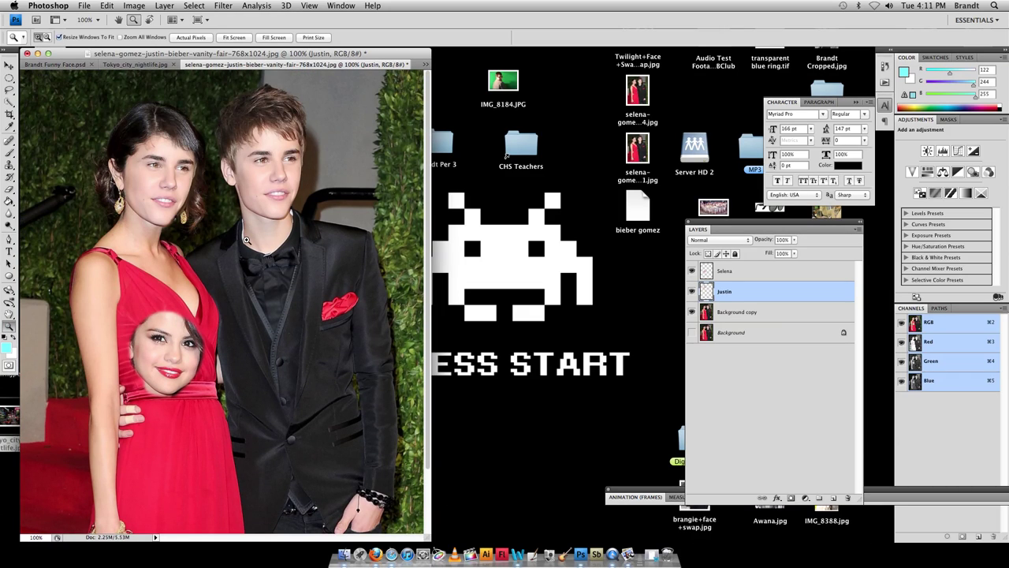
pyautogui.click(11, 67)
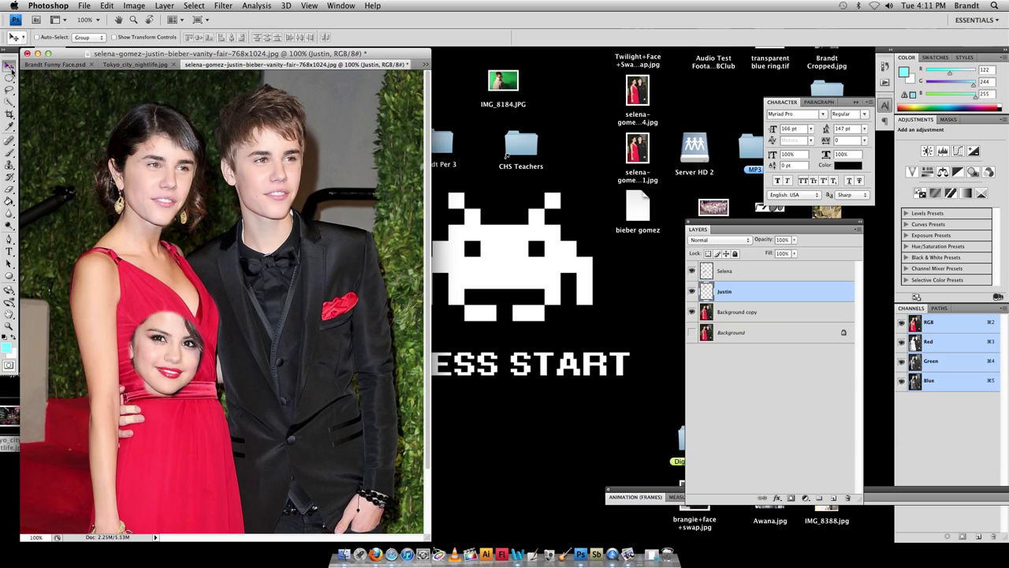
pyautogui.moveTo(182, 368); pyautogui.dragTo(234, 278)
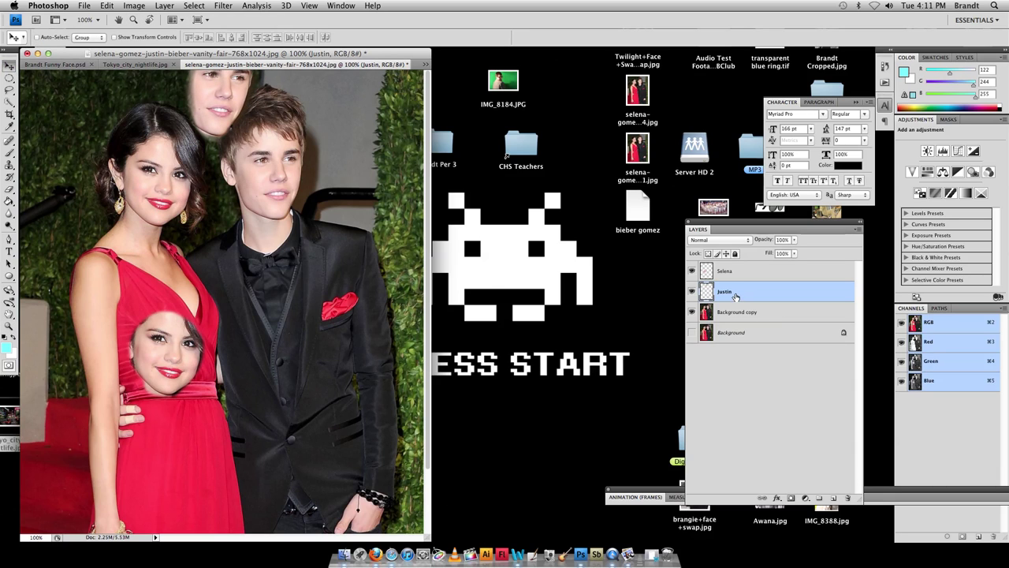
pyautogui.press('super+z')
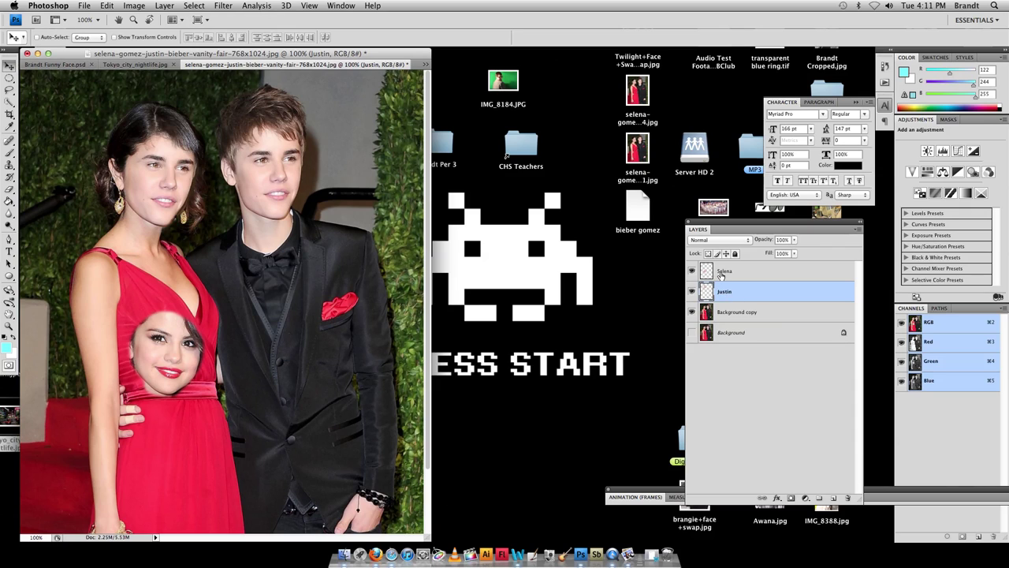
pyautogui.click(720, 272)
pyautogui.moveTo(179, 359); pyautogui.dragTo(368, 191)
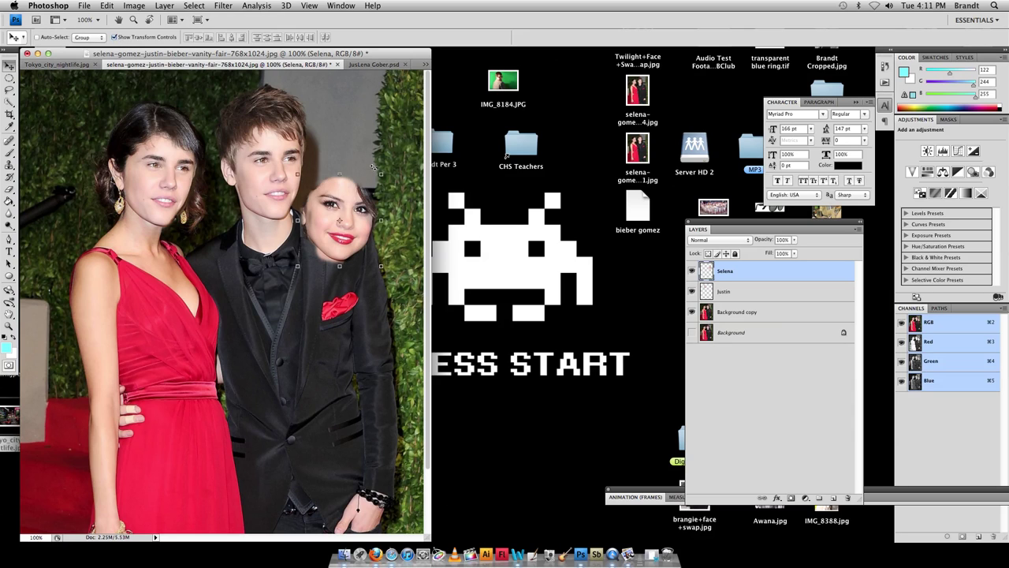
# - Rotate the Selena layer's face to about -12.6° and position it over Justin's original face, then apply the transform
pyautogui.moveTo(386, 169); pyautogui.dragTo(374, 163)
pyautogui.moveTo(367, 240); pyautogui.dragTo(354, 203)
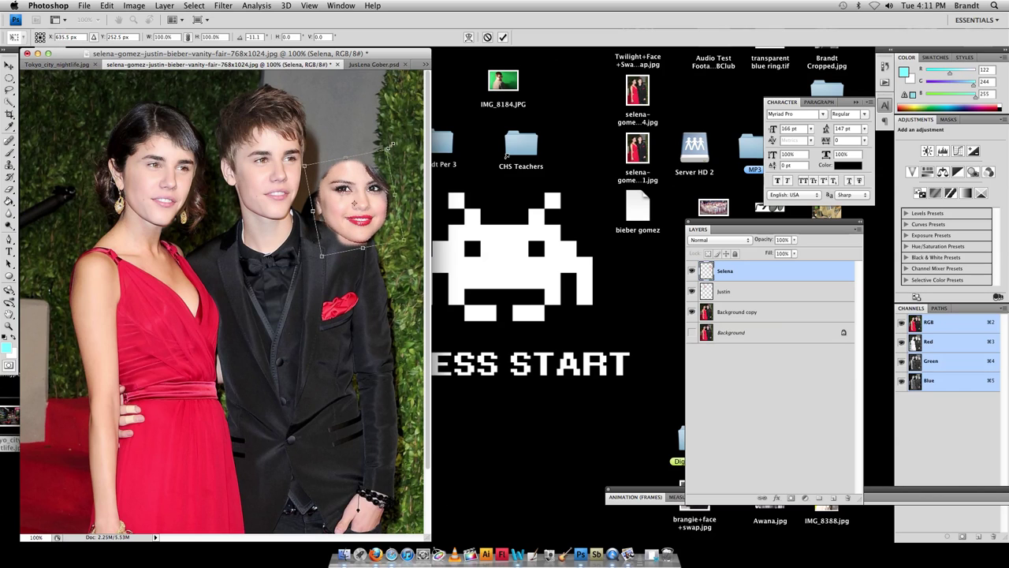
pyautogui.moveTo(385, 142); pyautogui.dragTo(383, 144)
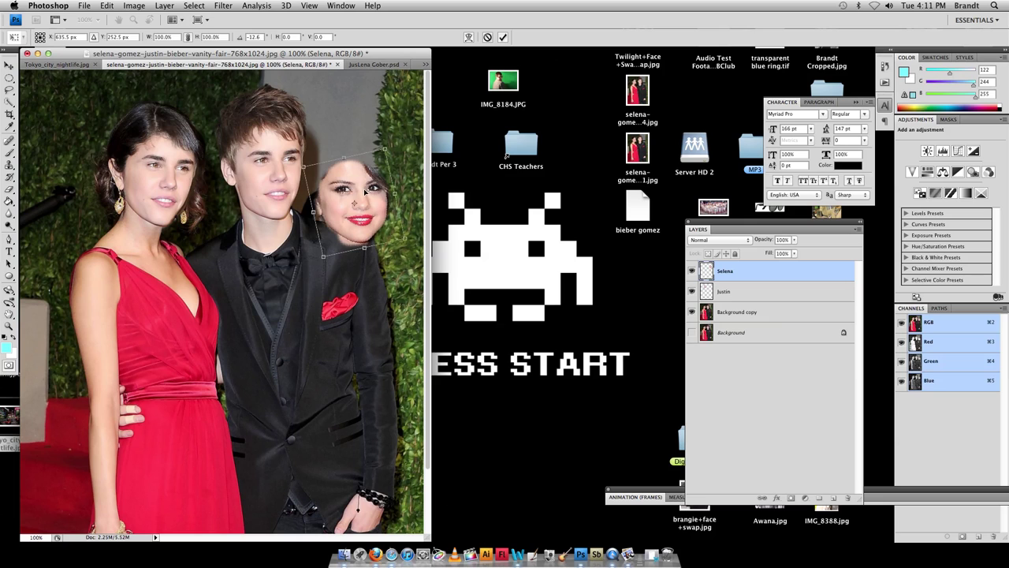
pyautogui.moveTo(365, 192); pyautogui.dragTo(281, 167)
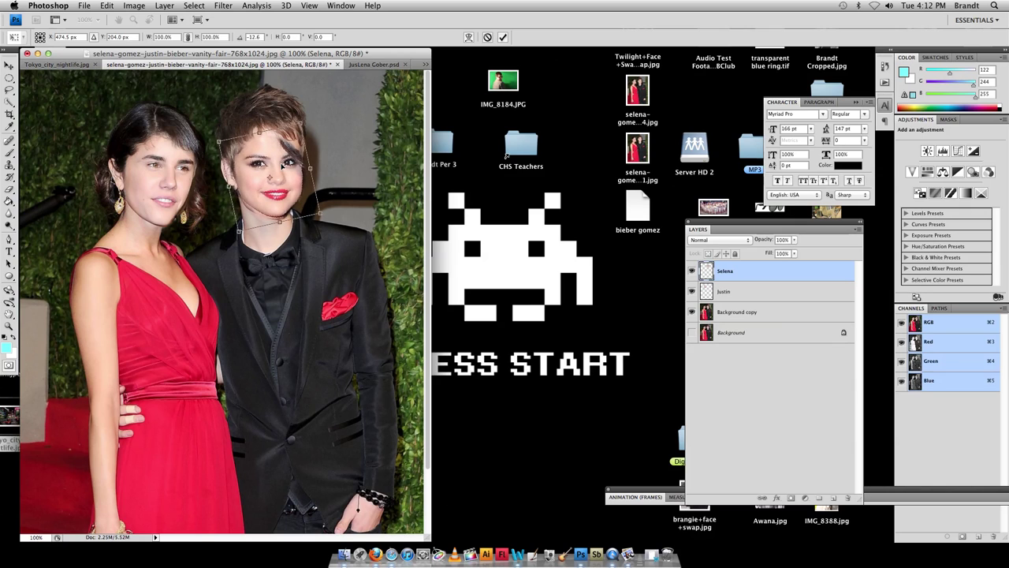
pyautogui.press('Return')
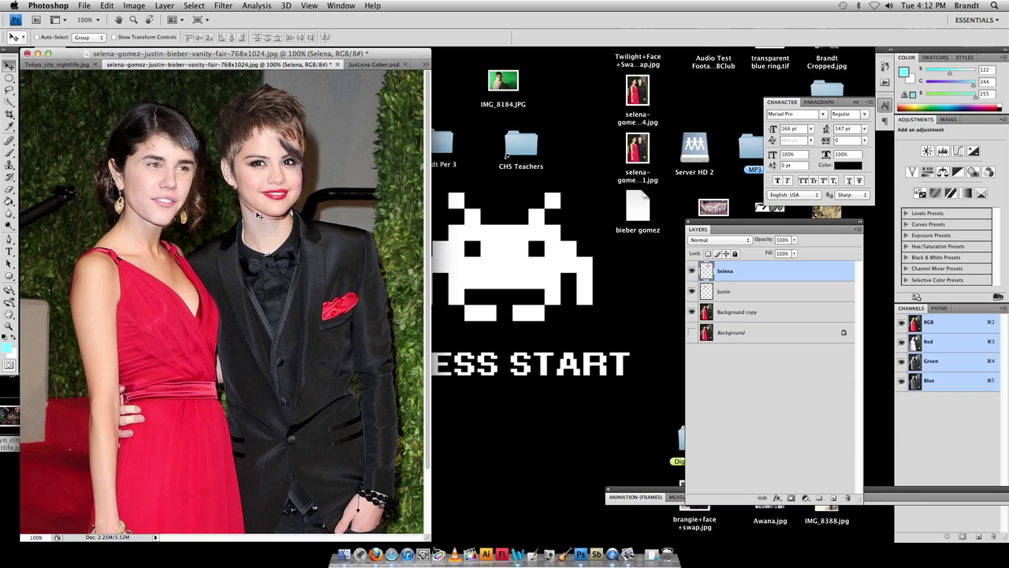
# - Erase the Selena layer's edges along the chin, jaw and outer cheek with a 10 px Eraser at 4% flow
pyautogui.click(9, 325)
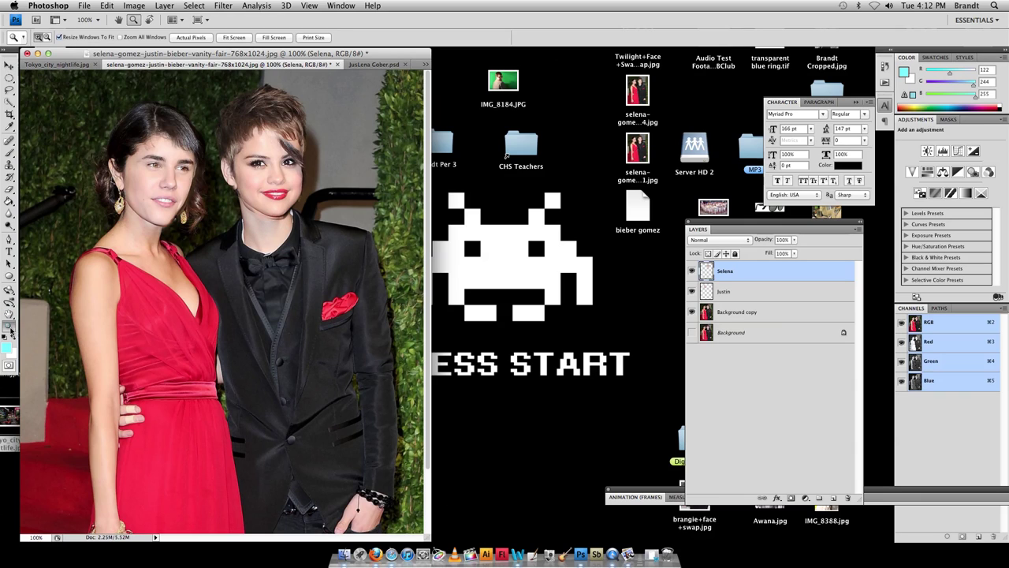
pyautogui.moveTo(313, 124); pyautogui.dragTo(313, 125)
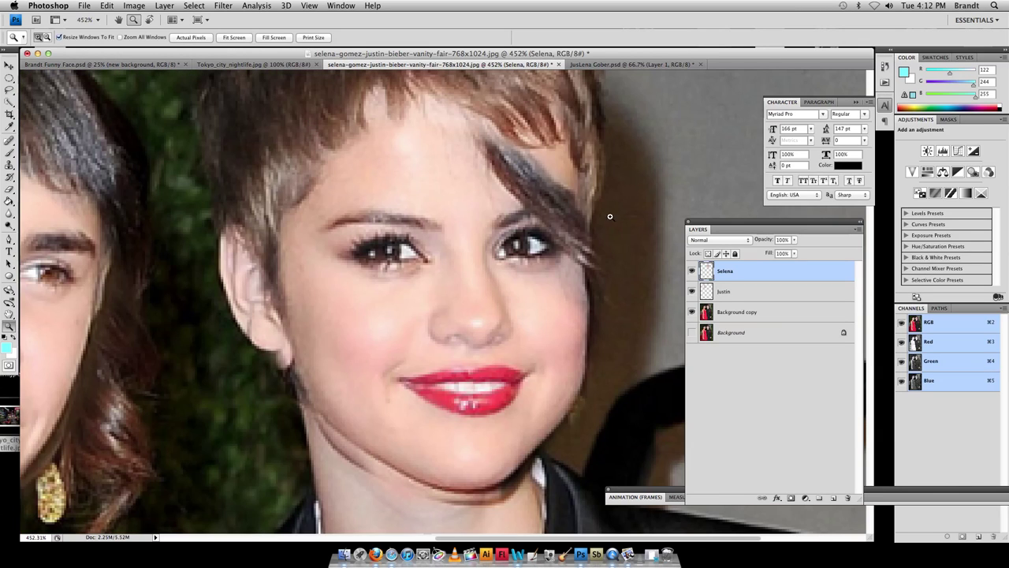
pyautogui.click(9, 190)
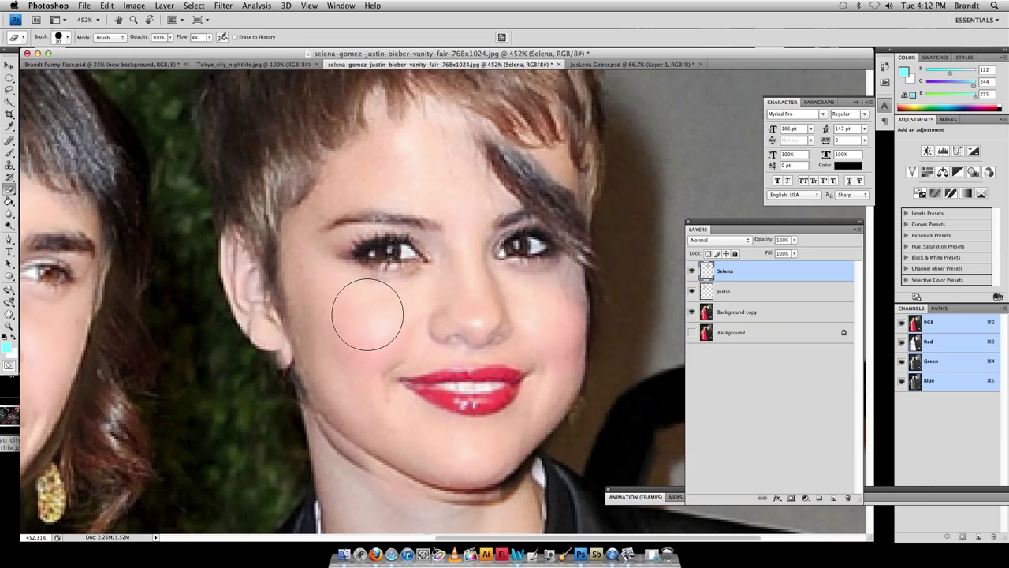
pyautogui.press('[')
pyautogui.press('[')
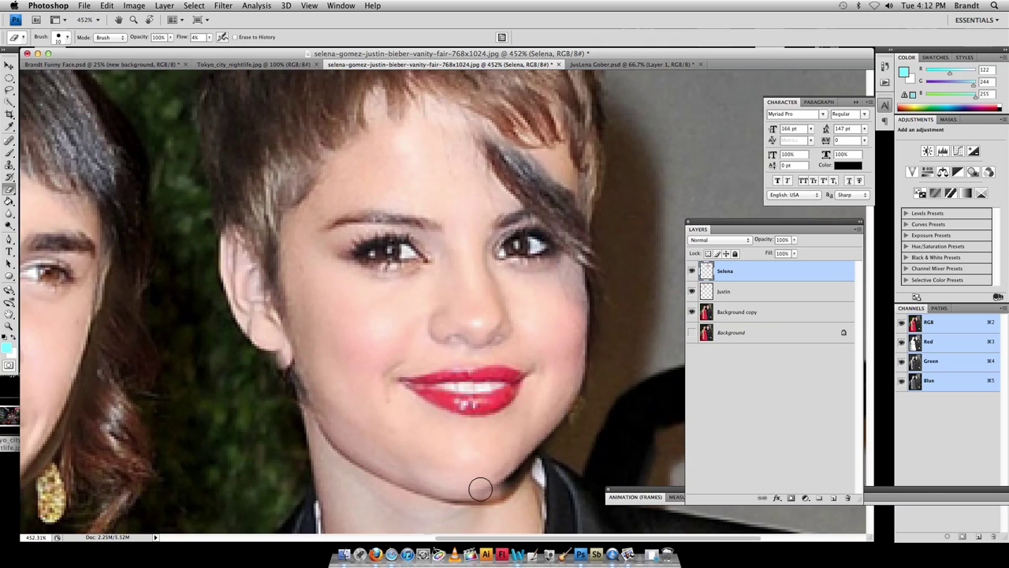
pyautogui.moveTo(481, 489)
pyautogui.mouseDown()
pyautogui.moveTo(533, 449)
pyautogui.moveTo(514, 474)
pyautogui.moveTo(534, 425)
pyautogui.moveTo(506, 473)
pyautogui.moveTo(546, 433)
pyautogui.moveTo(523, 456)
pyautogui.moveTo(551, 403)
pyautogui.moveTo(548, 417)
pyautogui.moveTo(558, 401)
pyautogui.moveTo(547, 419)
pyautogui.moveTo(592, 377)
pyautogui.mouseUp()
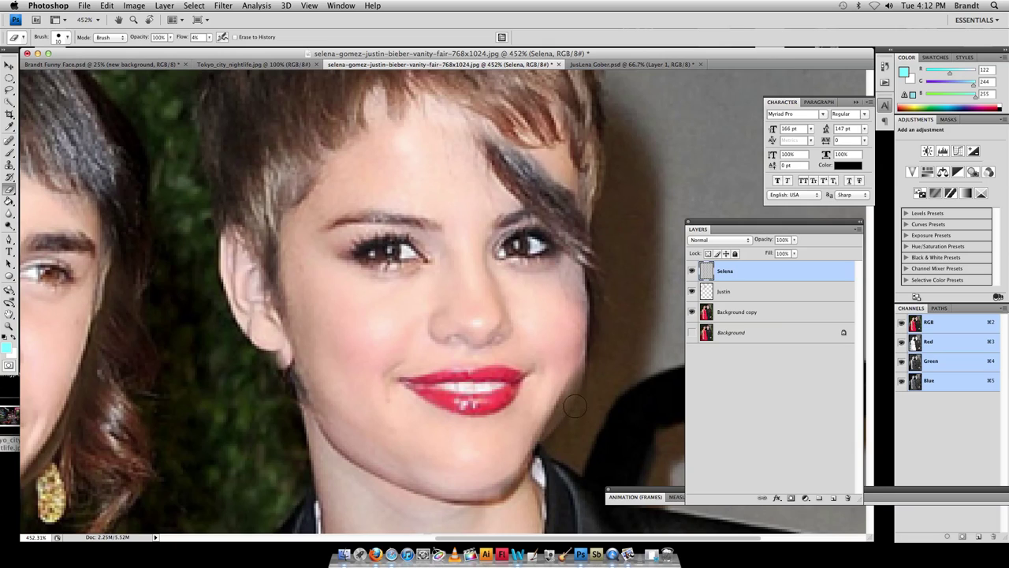
pyautogui.moveTo(572, 387)
pyautogui.mouseDown()
pyautogui.moveTo(599, 361)
pyautogui.moveTo(557, 419)
pyautogui.moveTo(600, 306)
pyautogui.moveTo(590, 303)
pyautogui.moveTo(579, 359)
pyautogui.moveTo(588, 295)
pyautogui.mouseUp()
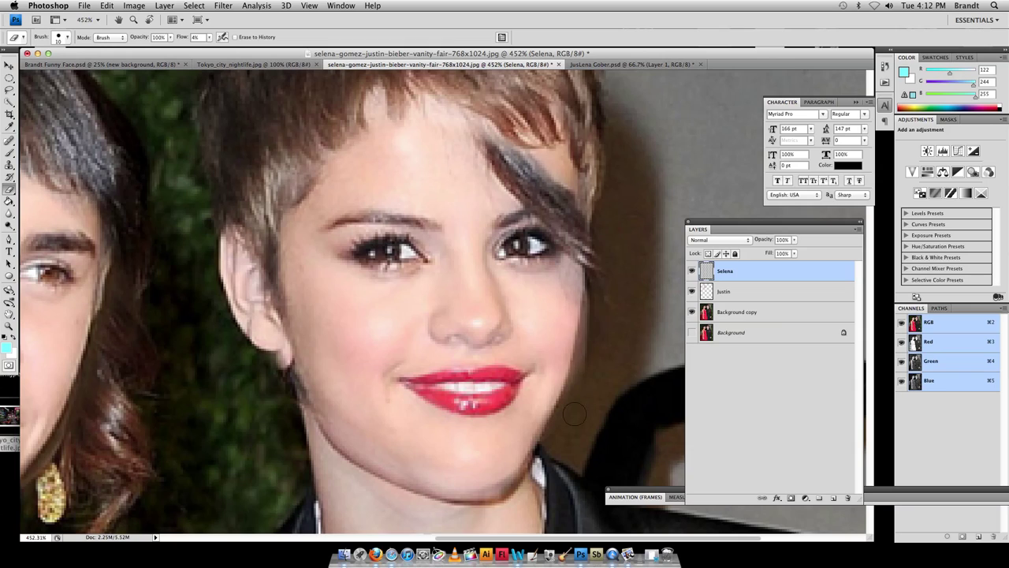
pyautogui.moveTo(590, 339)
pyautogui.mouseDown()
pyautogui.moveTo(581, 284)
pyautogui.moveTo(580, 423)
pyautogui.moveTo(565, 442)
pyautogui.moveTo(585, 328)
pyautogui.moveTo(588, 346)
pyautogui.moveTo(582, 259)
pyautogui.moveTo(581, 316)
pyautogui.moveTo(585, 283)
pyautogui.mouseUp()
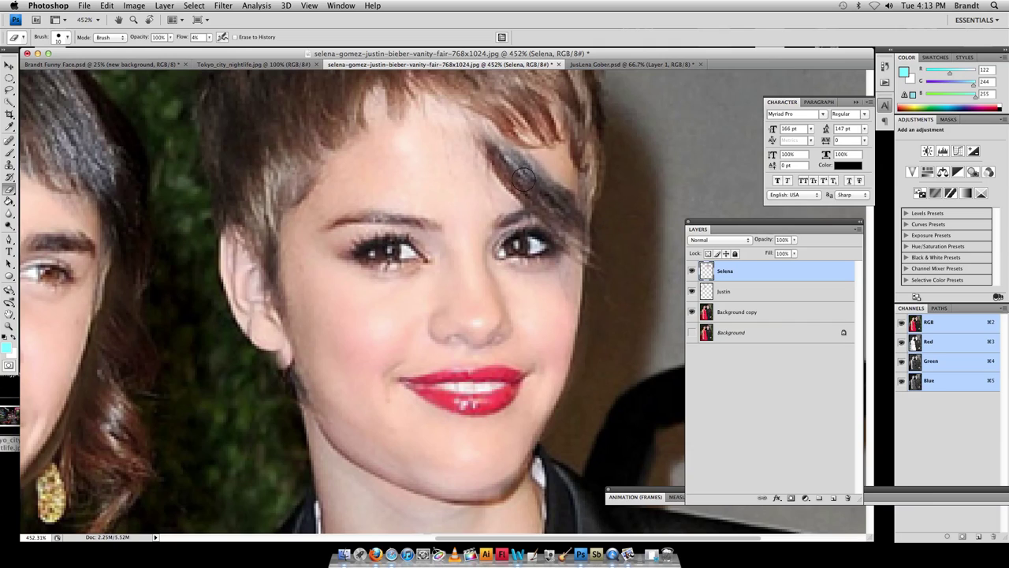
# - Erase the Selena layer's dark hair strand across the forehead and outer eye, and touch up the brow beneath it with the History Brush
pyautogui.moveTo(524, 179)
pyautogui.mouseDown()
pyautogui.moveTo(484, 170)
pyautogui.moveTo(504, 160)
pyautogui.moveTo(493, 139)
pyautogui.moveTo(480, 133)
pyautogui.moveTo(461, 146)
pyautogui.moveTo(528, 164)
pyautogui.moveTo(507, 185)
pyautogui.moveTo(525, 194)
pyautogui.moveTo(570, 200)
pyautogui.moveTo(524, 193)
pyautogui.mouseUp()
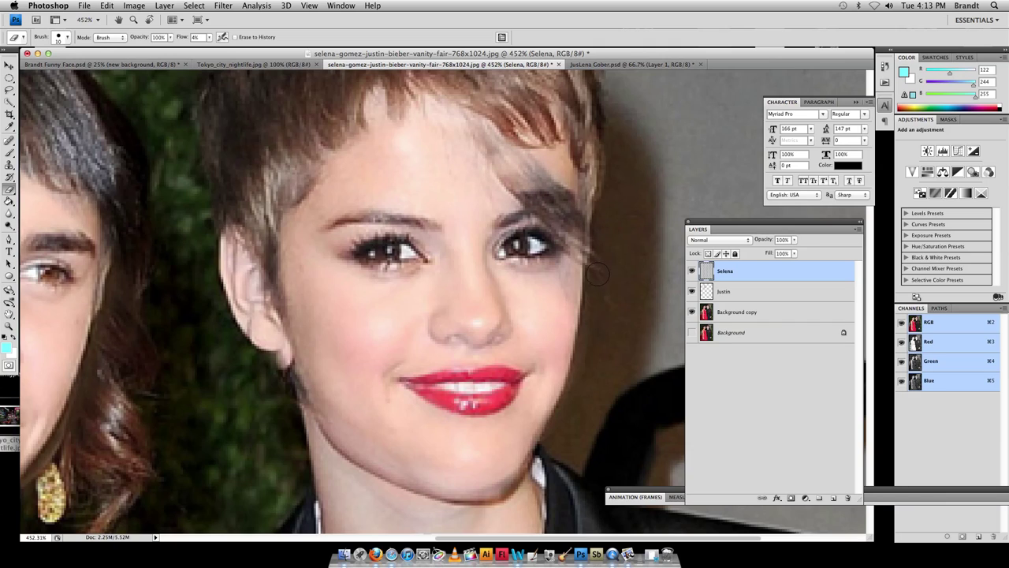
pyautogui.moveTo(589, 249)
pyautogui.mouseDown()
pyautogui.moveTo(550, 187)
pyautogui.moveTo(561, 207)
pyautogui.moveTo(504, 198)
pyautogui.moveTo(559, 193)
pyautogui.moveTo(501, 194)
pyautogui.moveTo(570, 202)
pyautogui.moveTo(514, 184)
pyautogui.moveTo(537, 175)
pyautogui.moveTo(524, 170)
pyautogui.moveTo(526, 196)
pyautogui.moveTo(512, 194)
pyautogui.moveTo(559, 203)
pyautogui.moveTo(527, 189)
pyautogui.mouseUp()
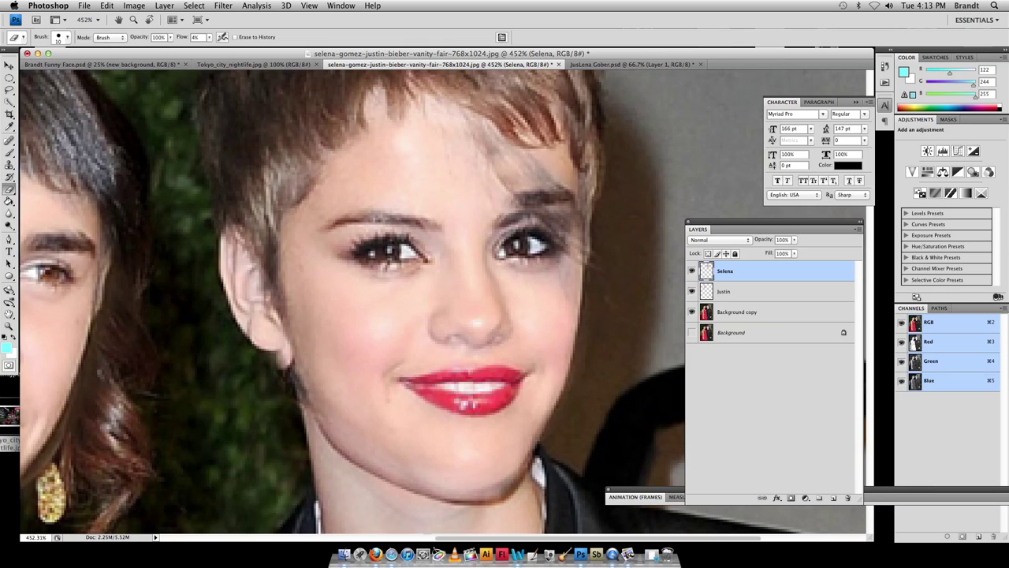
pyautogui.click(10, 178)
pyautogui.moveTo(522, 195)
pyautogui.mouseDown()
pyautogui.moveTo(556, 201)
pyautogui.moveTo(526, 194)
pyautogui.moveTo(564, 221)
pyautogui.moveTo(562, 208)
pyautogui.moveTo(524, 194)
pyautogui.moveTo(496, 206)
pyautogui.moveTo(542, 200)
pyautogui.moveTo(491, 208)
pyautogui.mouseUp()
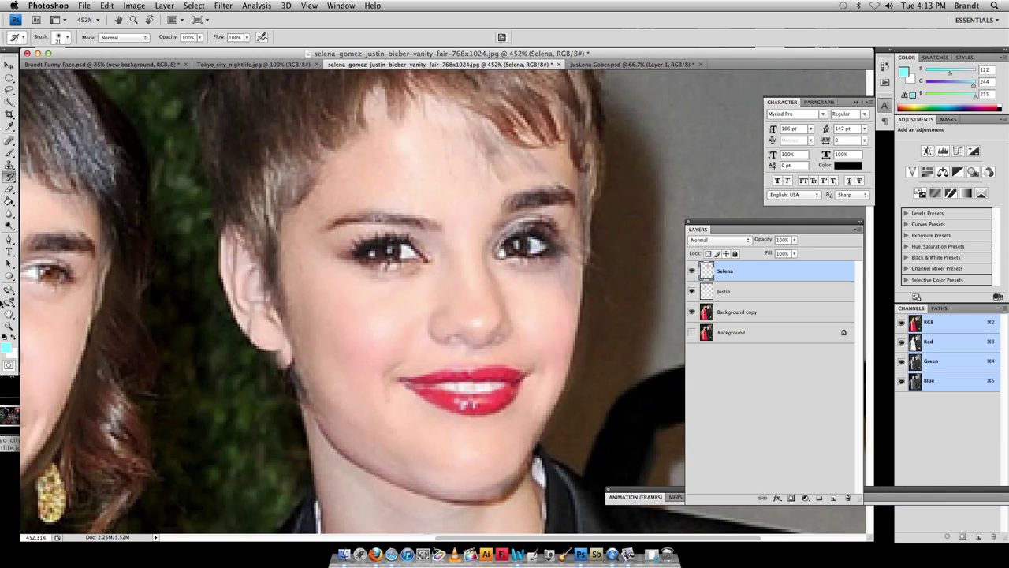
# - Try erasing the Selena layer across the other eyebrow with the Eraser, and undo the stroke
pyautogui.click(9, 189)
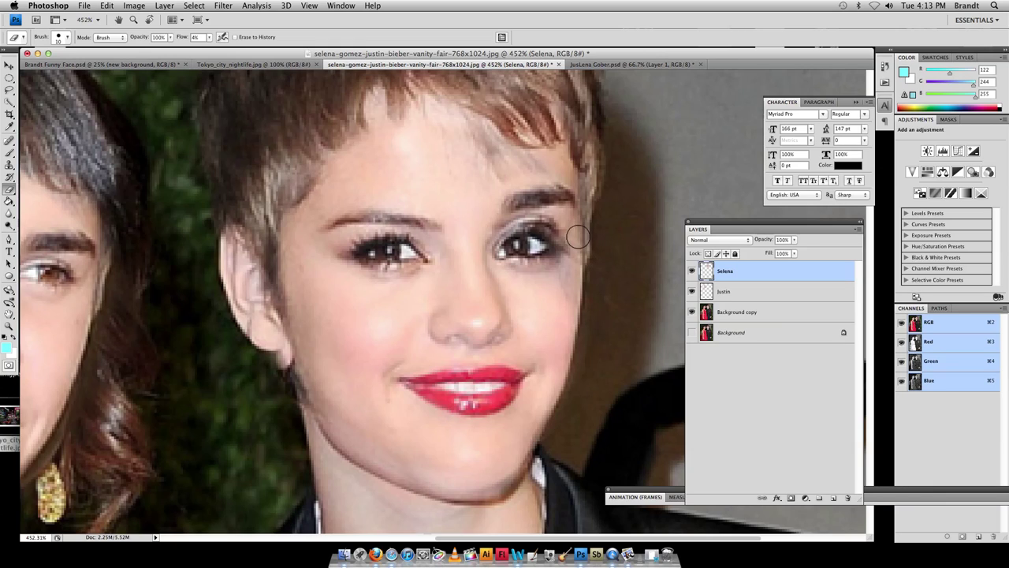
pyautogui.moveTo(497, 205)
pyautogui.mouseDown()
pyautogui.moveTo(521, 196)
pyautogui.moveTo(490, 220)
pyautogui.moveTo(518, 204)
pyautogui.moveTo(383, 198)
pyautogui.moveTo(412, 209)
pyautogui.moveTo(342, 210)
pyautogui.moveTo(422, 221)
pyautogui.moveTo(330, 218)
pyautogui.moveTo(433, 231)
pyautogui.moveTo(379, 216)
pyautogui.mouseUp()
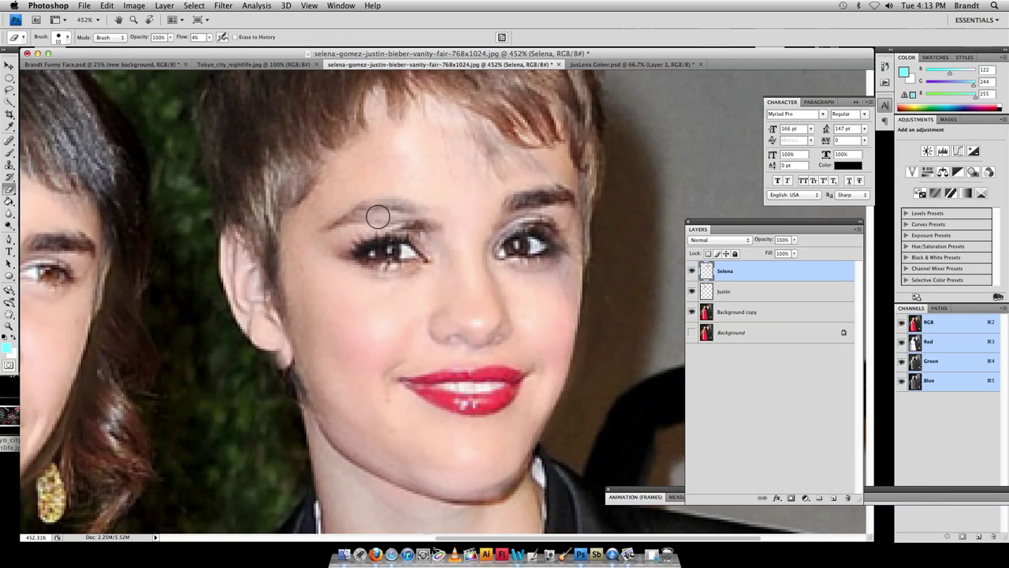
pyautogui.press('super+z')
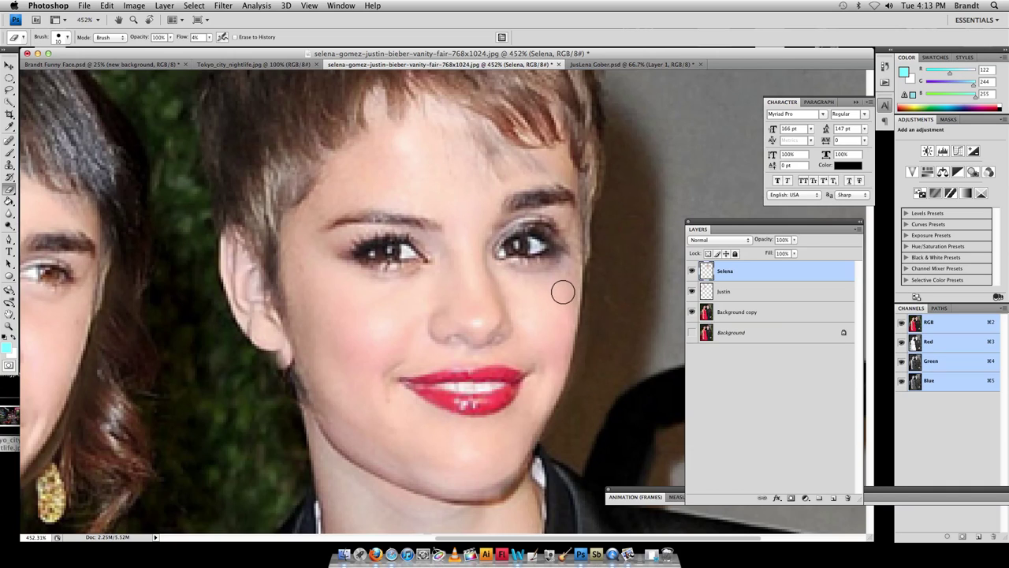
# - Show and enlarge the edit history, review several earlier Eraser and History Brush states, and return to the latest Eraser state
pyautogui.click(341, 6)
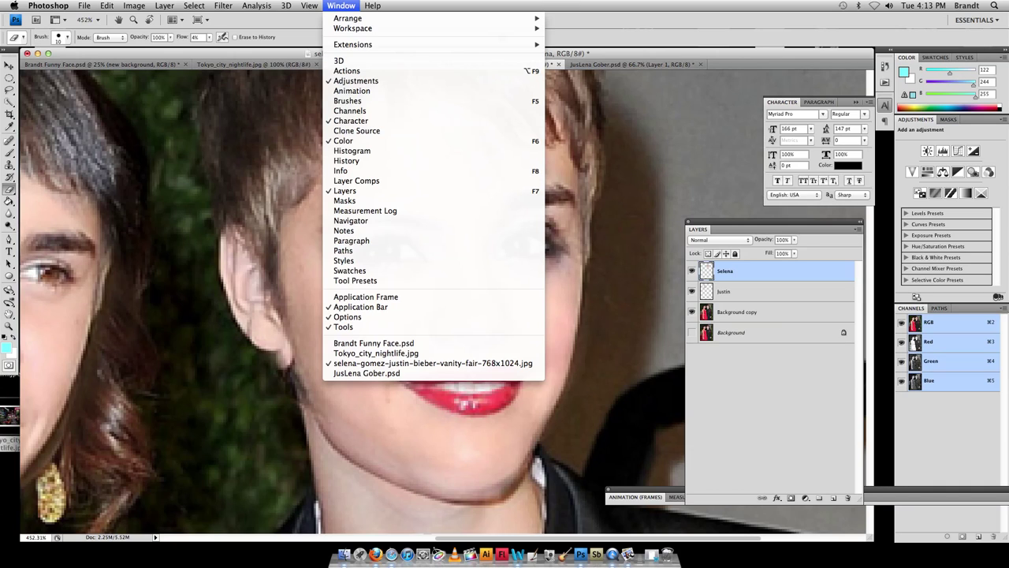
pyautogui.click(370, 161)
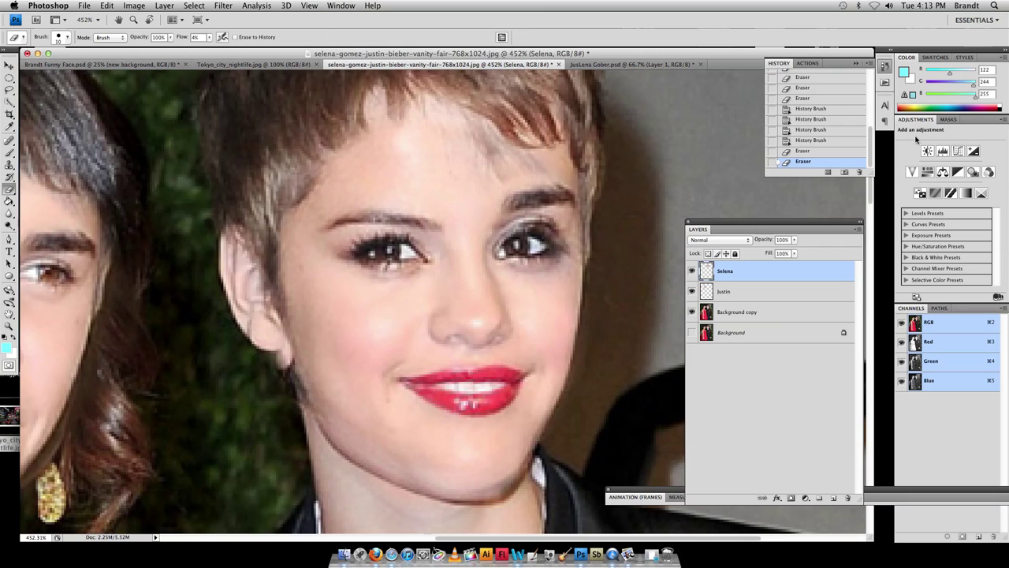
pyautogui.moveTo(878, 174); pyautogui.dragTo(877, 335)
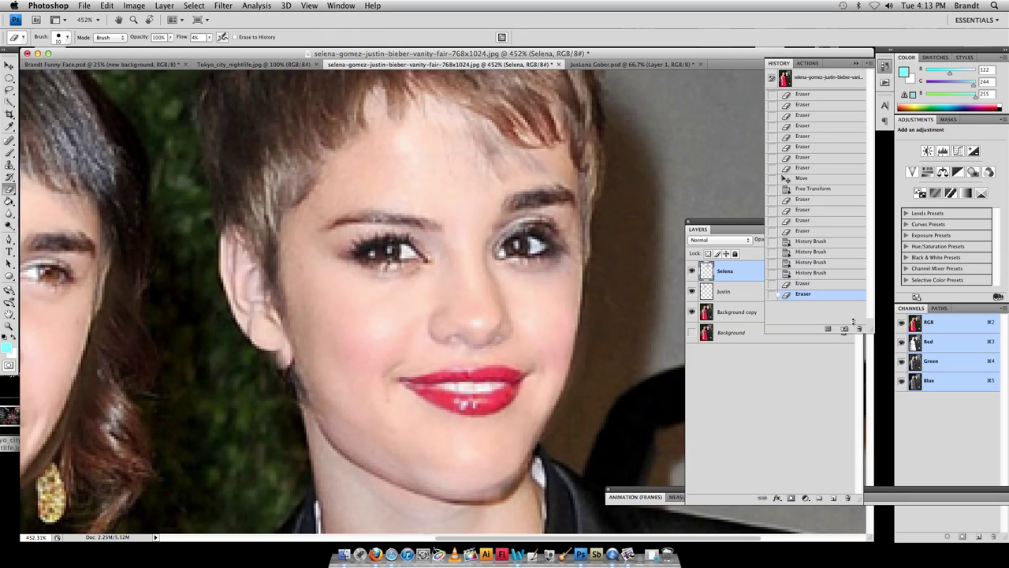
pyautogui.click(804, 104)
pyautogui.click(803, 147)
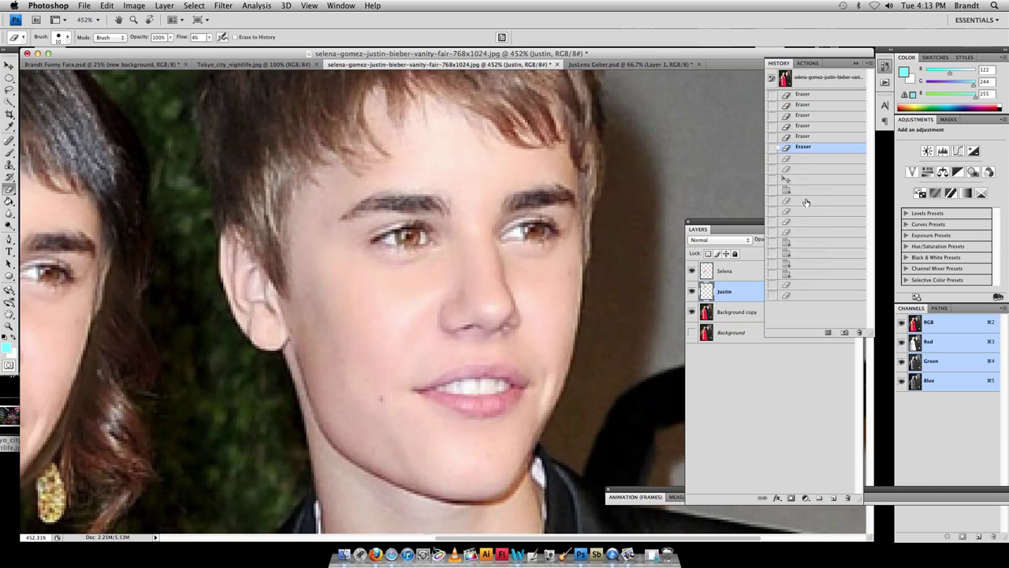
pyautogui.click(806, 230)
pyautogui.click(812, 265)
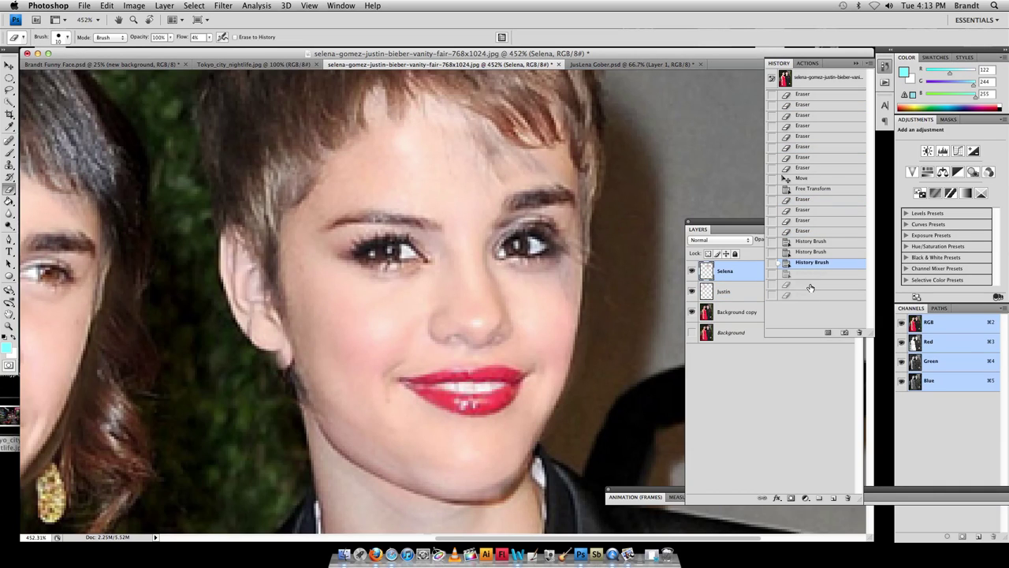
pyautogui.click(806, 295)
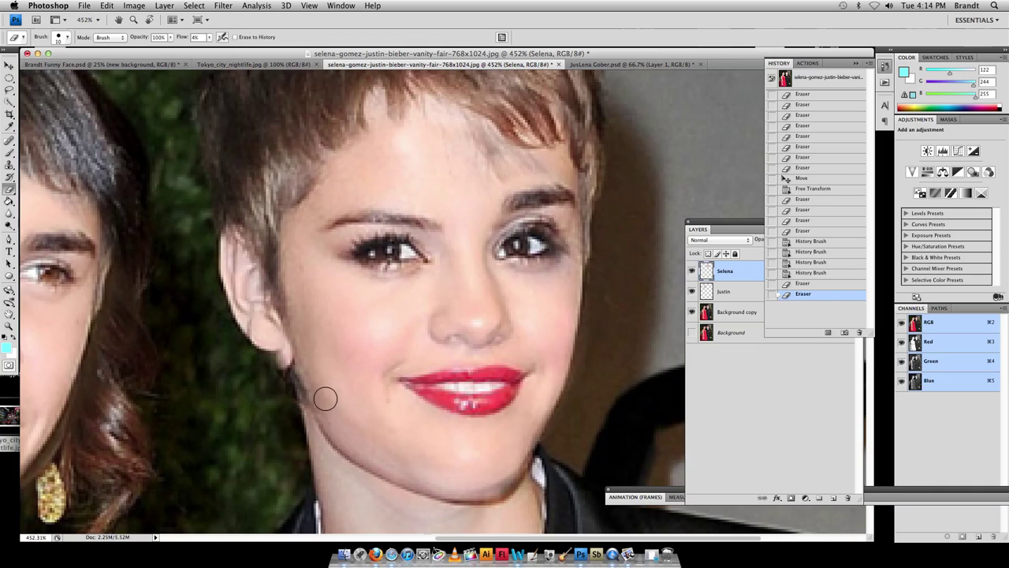
# - Soften the Selena layer's remaining edges along the jaw, forehead, temple and sideburn with the 10 px Eraser at 4% flow
pyautogui.moveTo(323, 397); pyautogui.dragTo(313, 409)
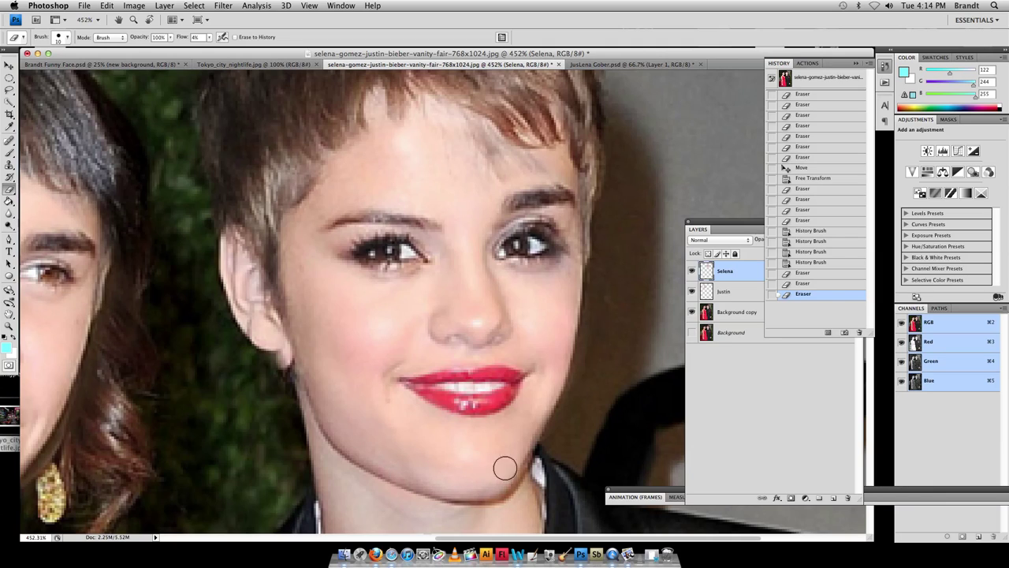
pyautogui.moveTo(354, 438); pyautogui.dragTo(318, 264)
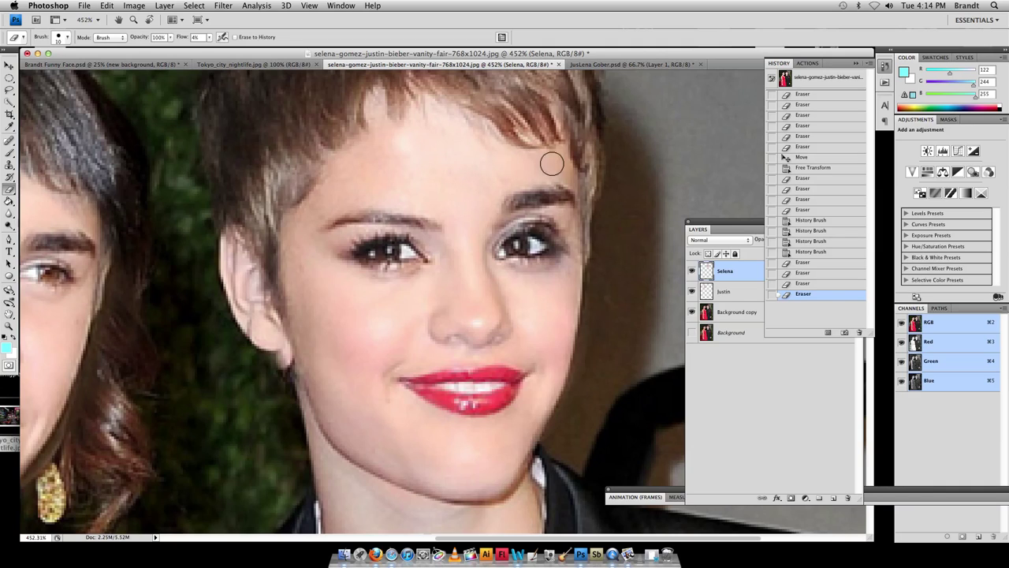
pyautogui.moveTo(376, 170)
pyautogui.mouseDown()
pyautogui.moveTo(327, 186)
pyautogui.moveTo(309, 207)
pyautogui.mouseUp()
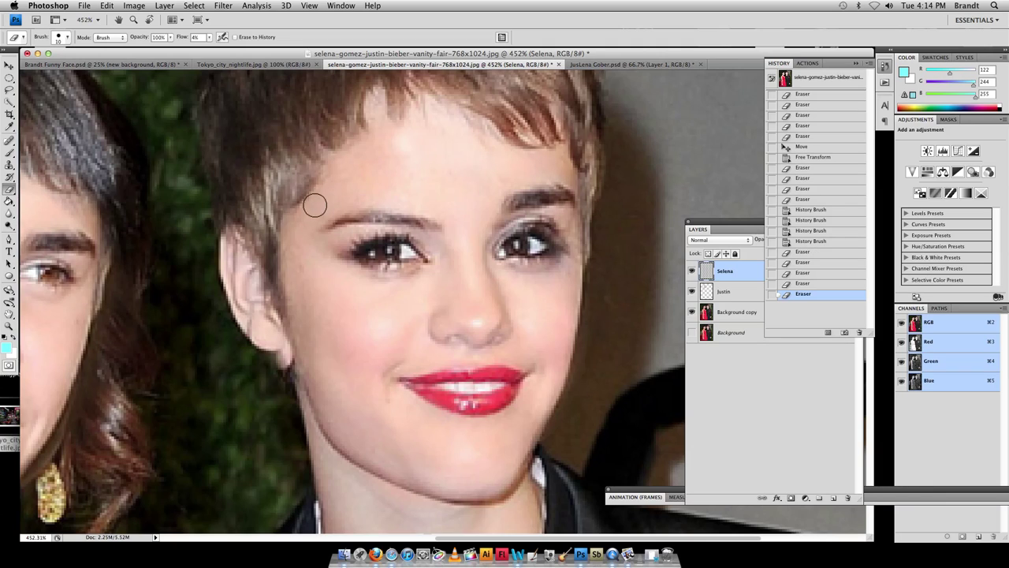
pyautogui.moveTo(296, 329)
pyautogui.mouseDown()
pyautogui.moveTo(293, 236)
pyautogui.moveTo(319, 386)
pyautogui.moveTo(306, 371)
pyautogui.moveTo(273, 202)
pyautogui.mouseUp()
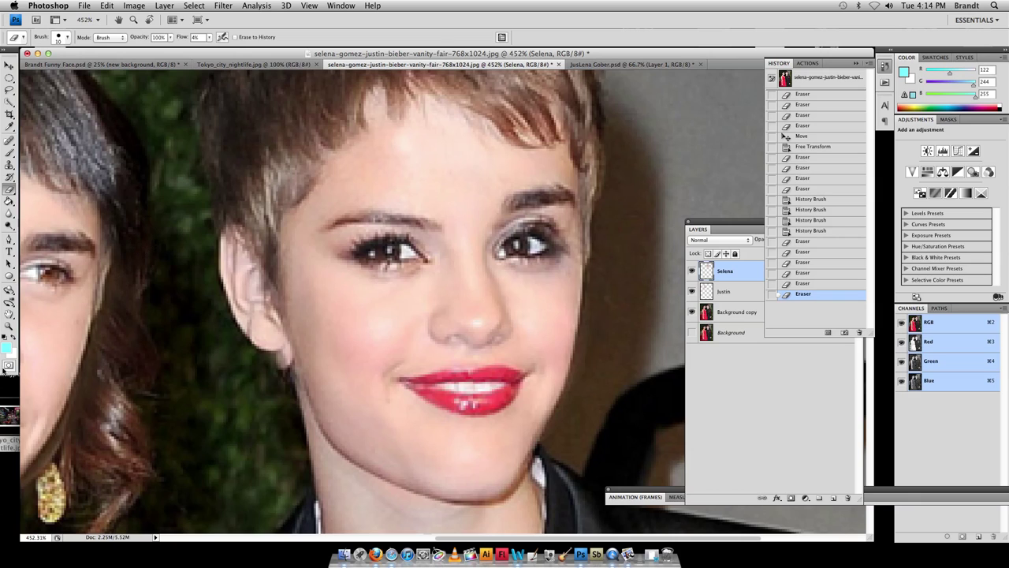
# - Save the face swap at 100% view as juslena2 in Photoshop format with layers, accepting the format options
pyautogui.doubleClick(9, 325)
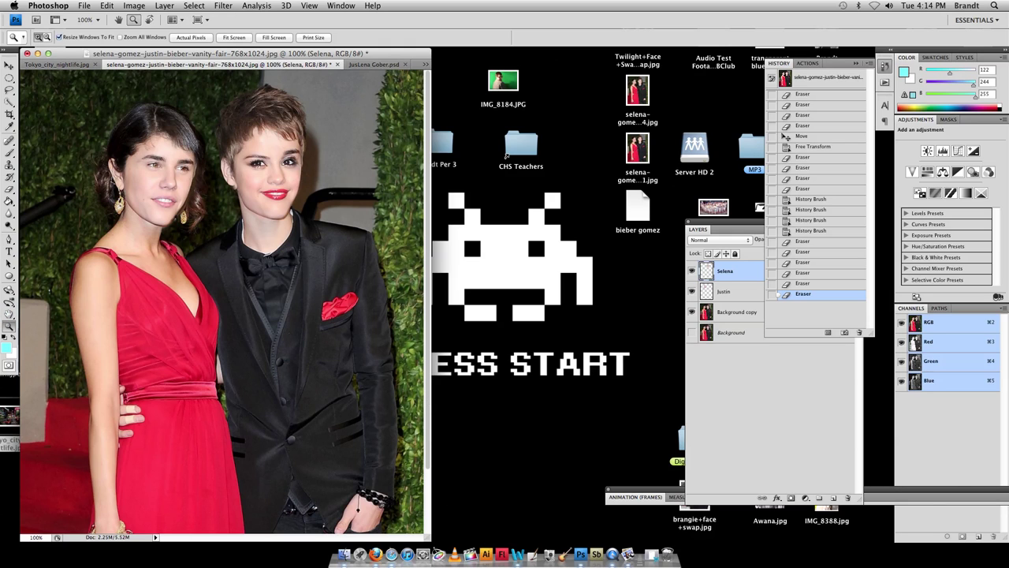
pyautogui.click(84, 6)
pyautogui.click(84, 6)
pyautogui.click(84, 5)
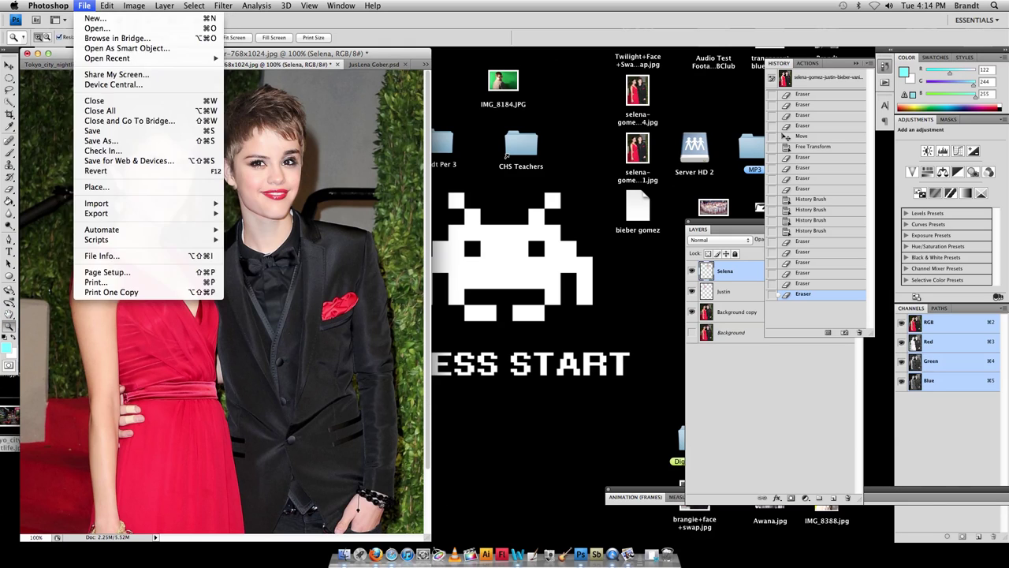
pyautogui.click(100, 140)
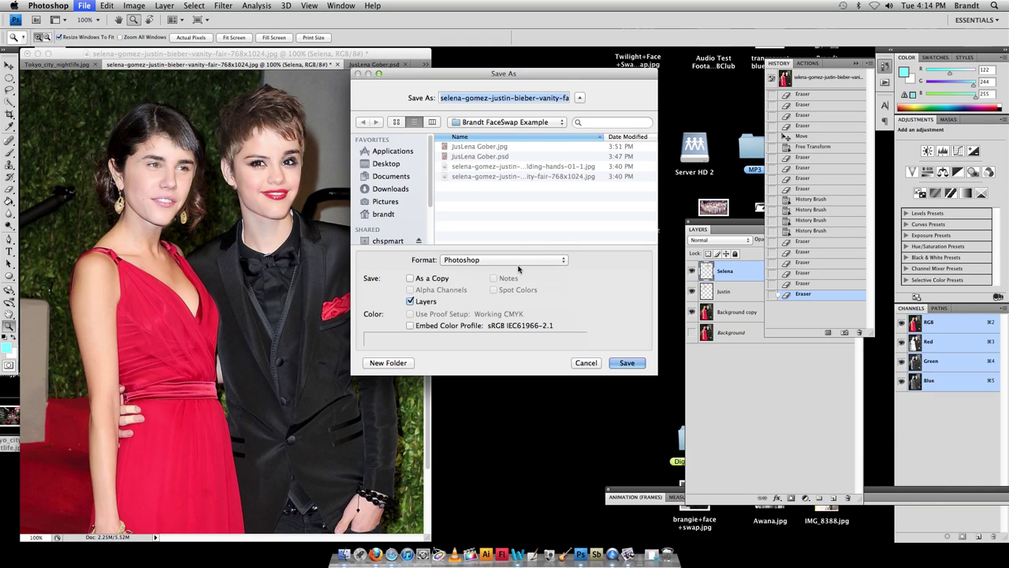
pyautogui.write('juslena2')
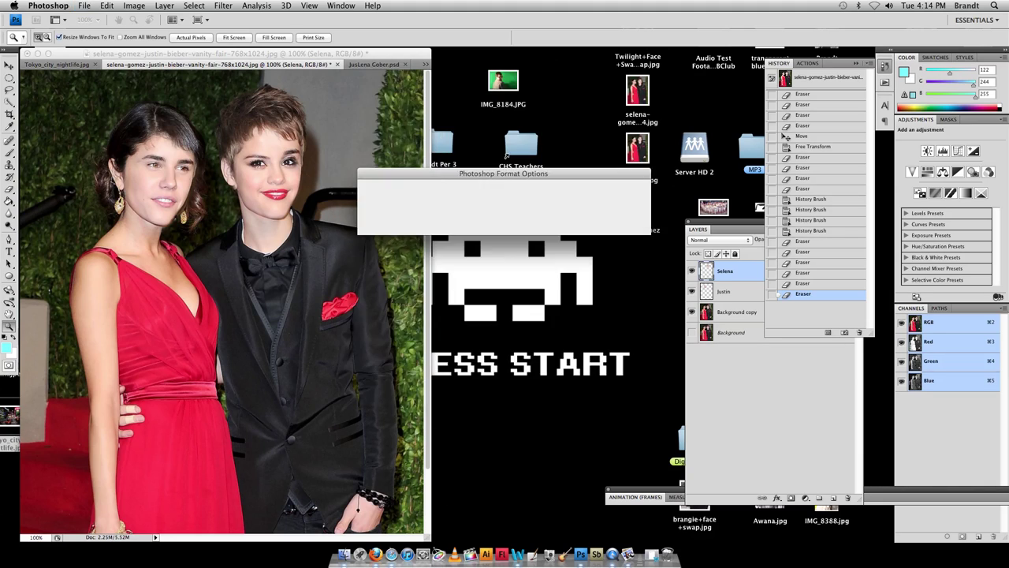
pyautogui.press('Return')
pyautogui.press('Return')
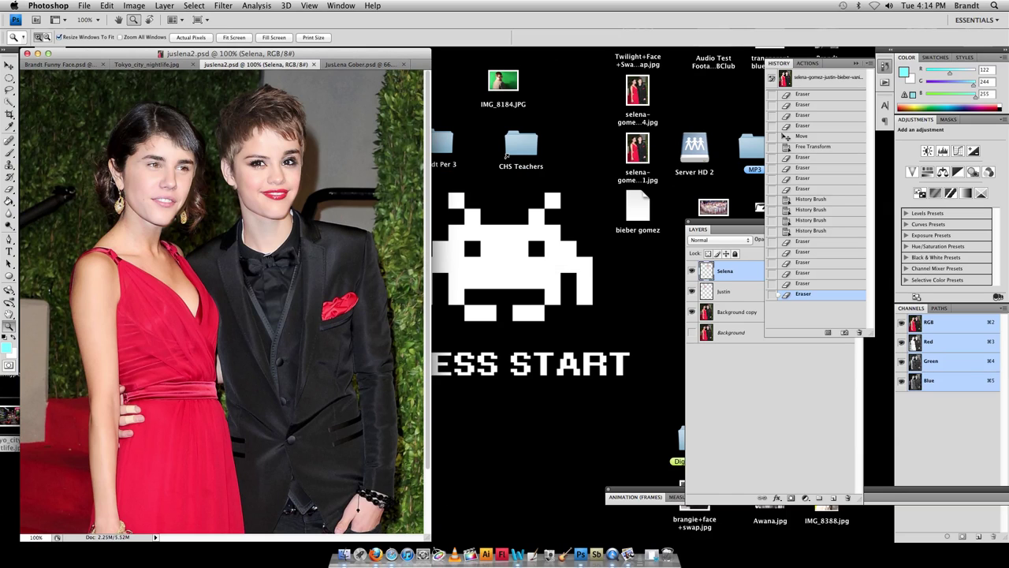